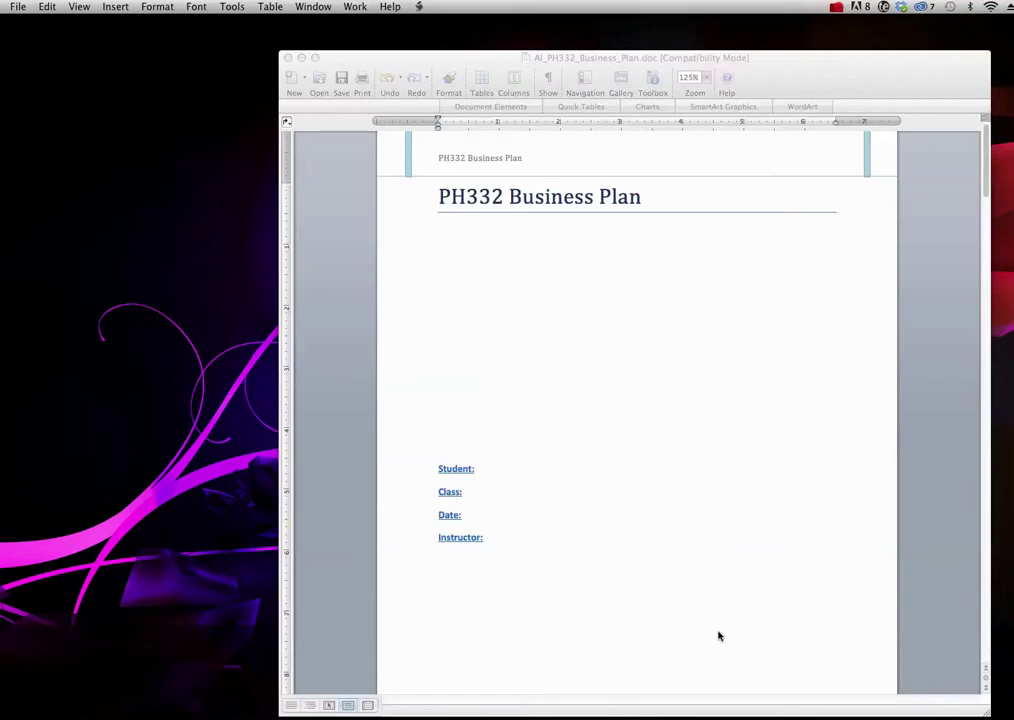
Bring the business plan forward and jump to the Finances section from the Table of Contents
{"action": "left_click", "coordinate": [833, 83]}
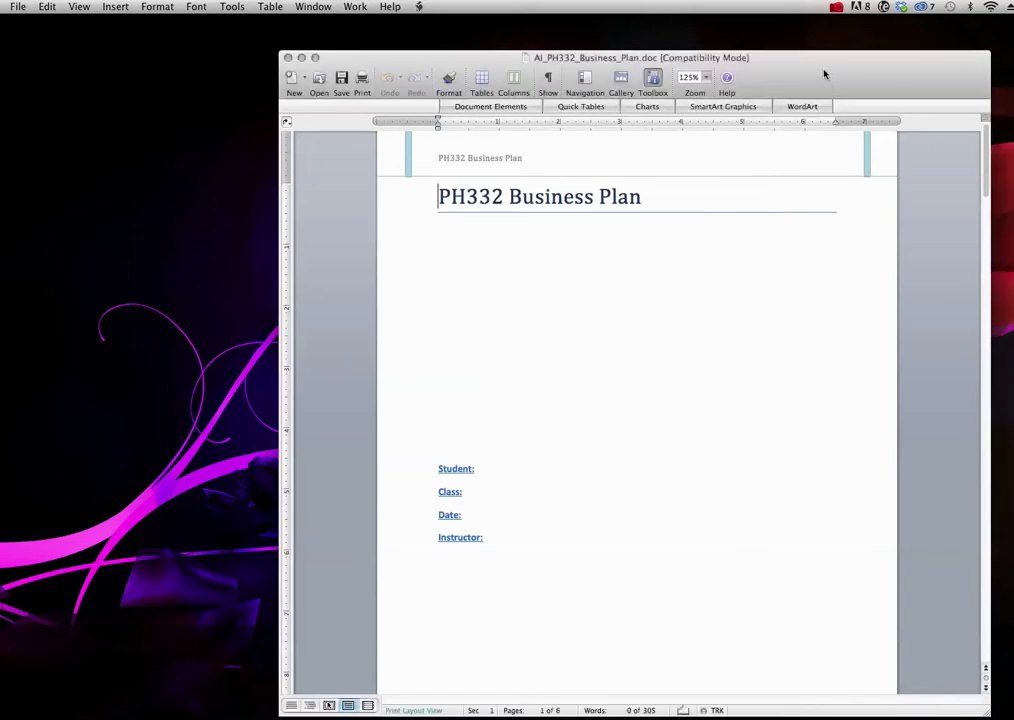
{"action": "left_click_drag", "start_coordinate": [832, 79], "coordinate": [807, 52]}
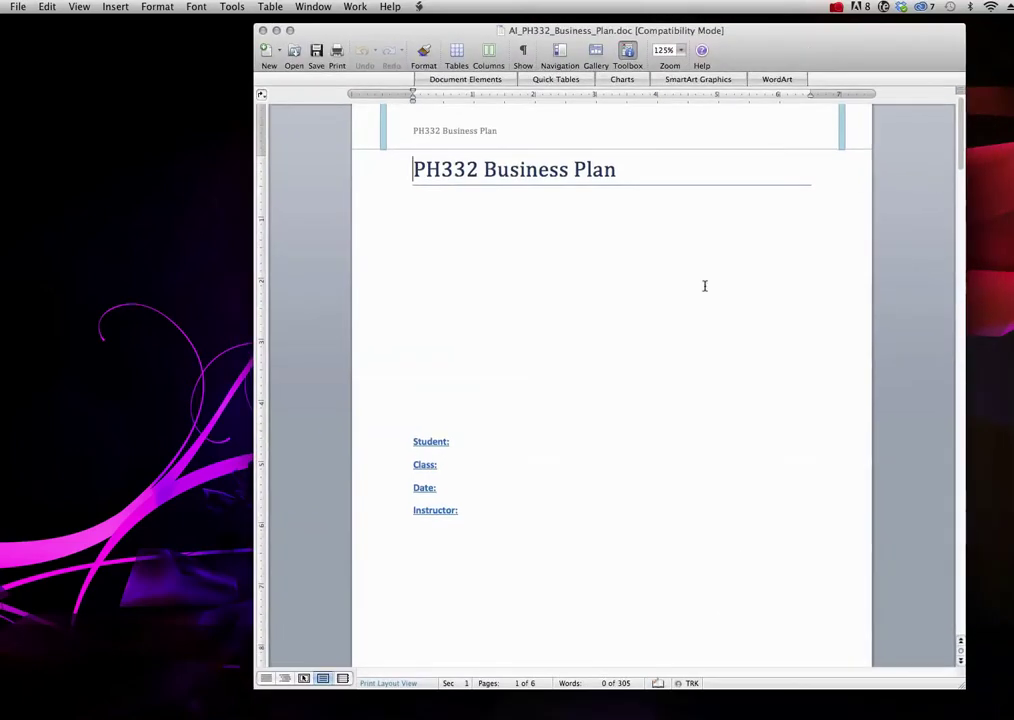
{"action": "scroll", "coordinate": [704, 286], "scroll_direction": "down", "scroll_amount": 3}
{"action": "scroll", "coordinate": [704, 286], "scroll_direction": "down", "scroll_amount": 13}
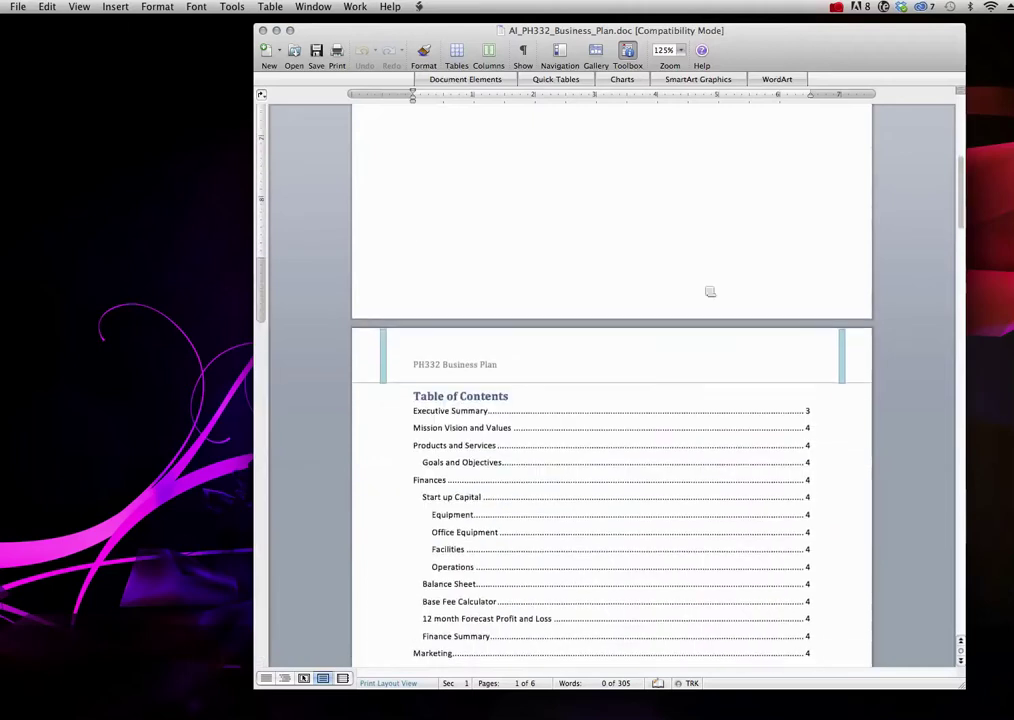
{"action": "left_click", "coordinate": [430, 322]}
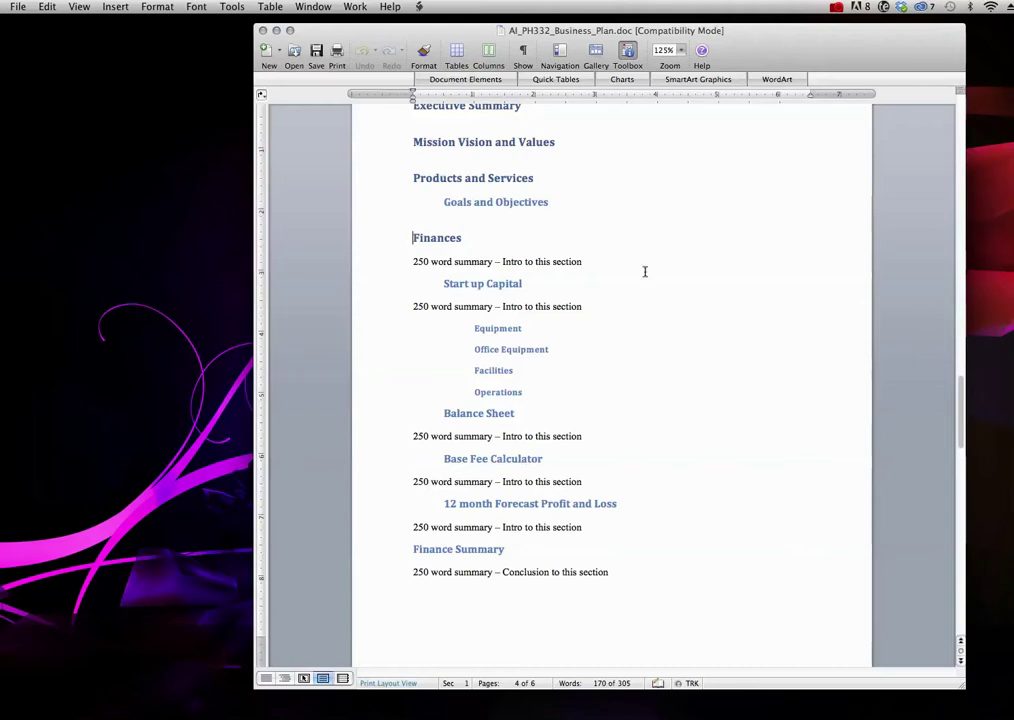
Select the Finances heading, the Equipment through Operations subheadings, and the intro summary line
{"action": "left_click", "coordinate": [392, 238]}
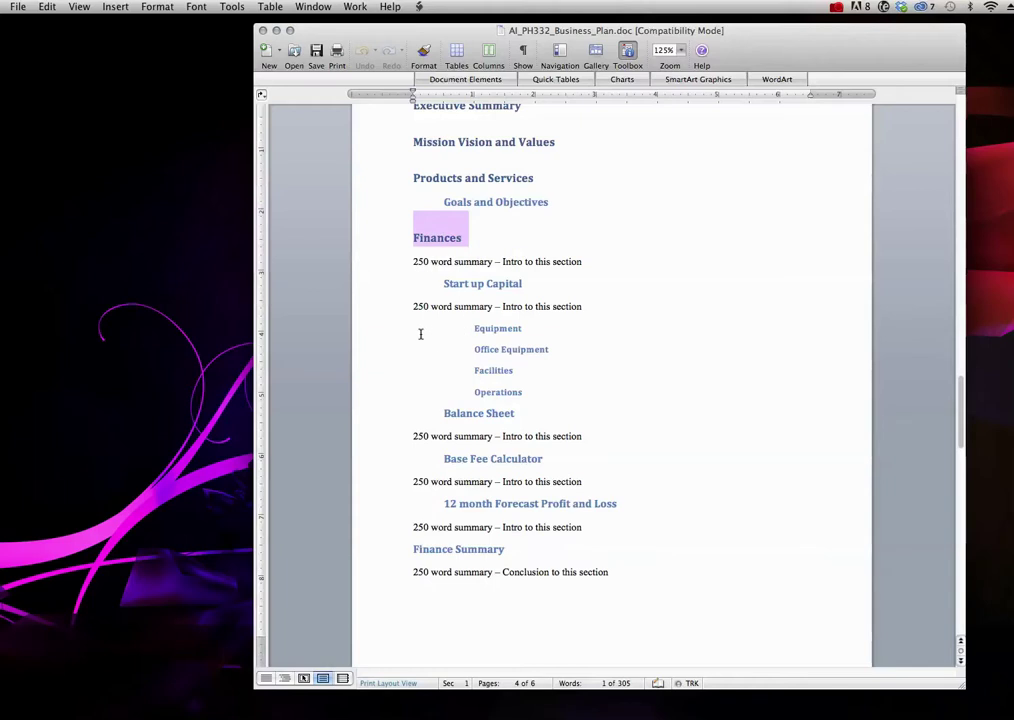
{"action": "left_click_drag", "start_coordinate": [384, 338], "coordinate": [369, 397]}
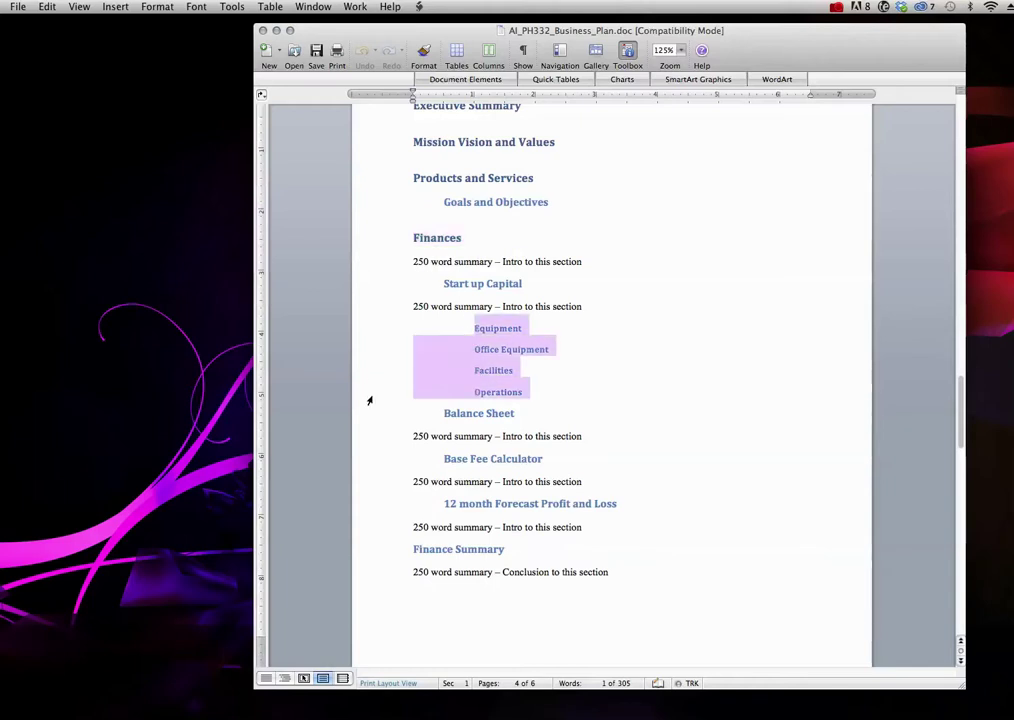
{"action": "left_click", "coordinate": [618, 330]}
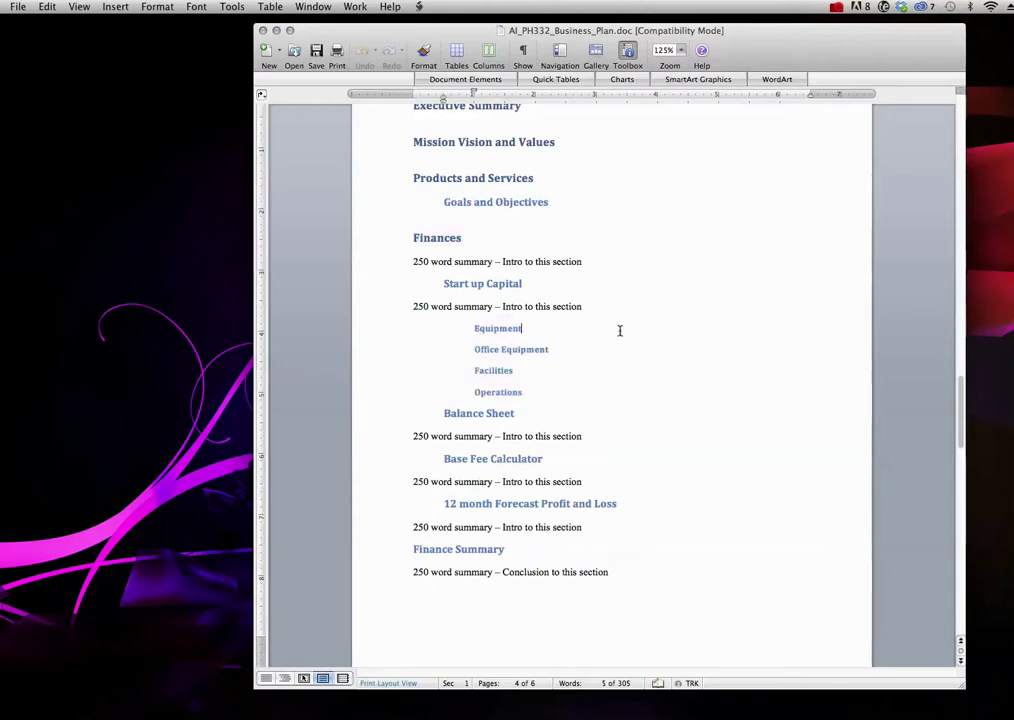
{"action": "left_click", "coordinate": [413, 236]}
{"action": "double_click", "coordinate": [407, 240]}
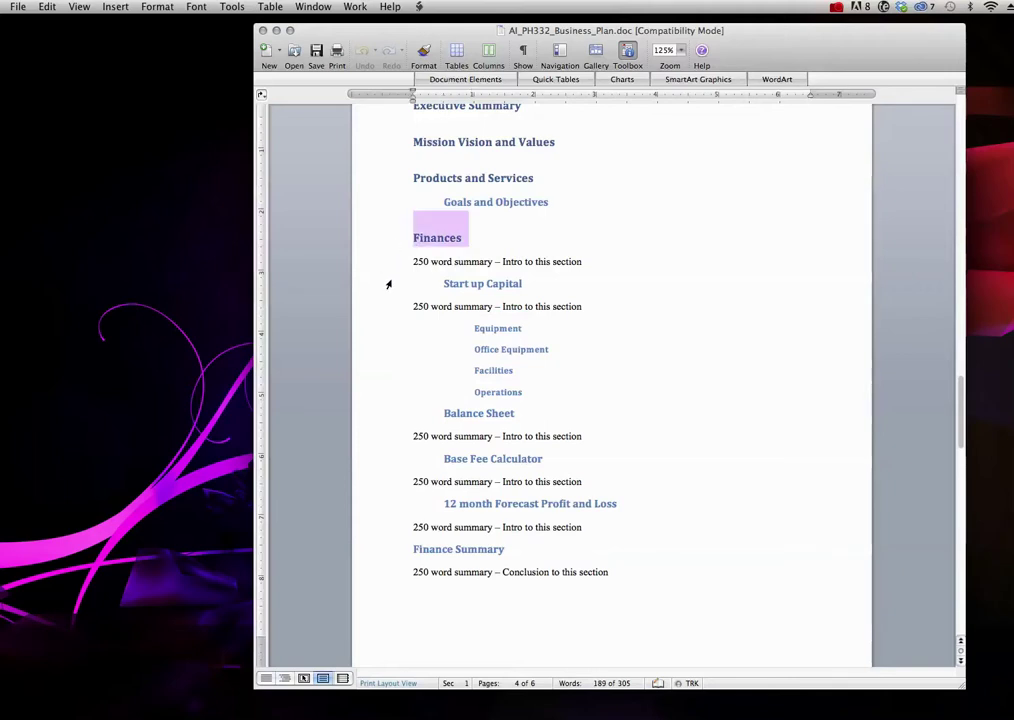
{"action": "left_click", "coordinate": [392, 270]}
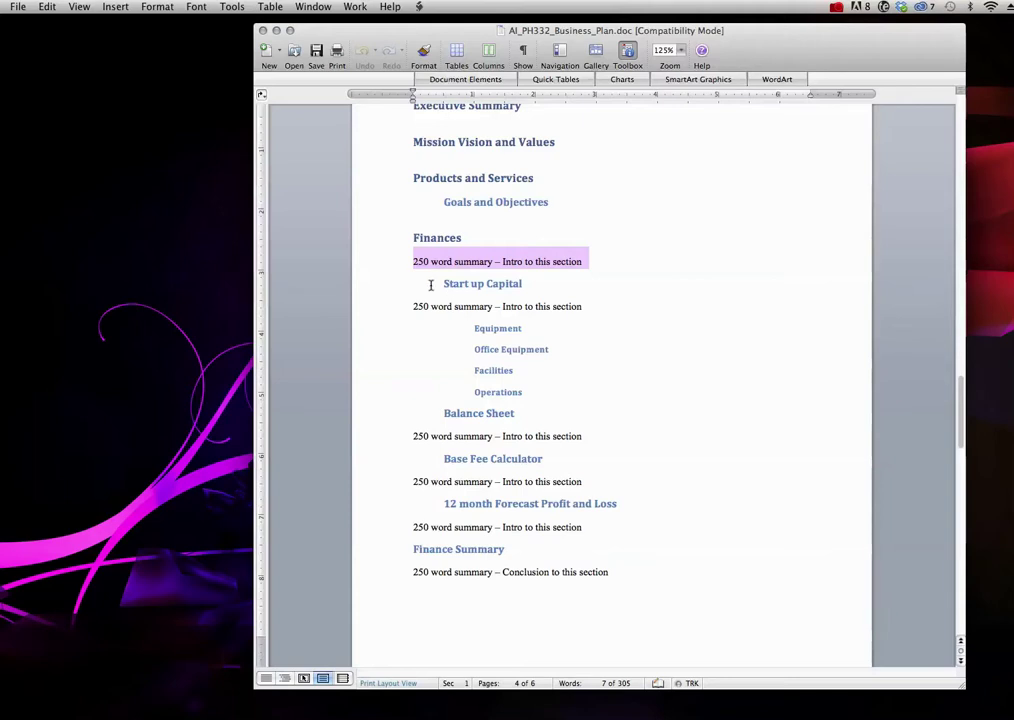
Select the summary line under Start up Capital and switch to Finder
{"action": "left_click", "coordinate": [381, 312]}
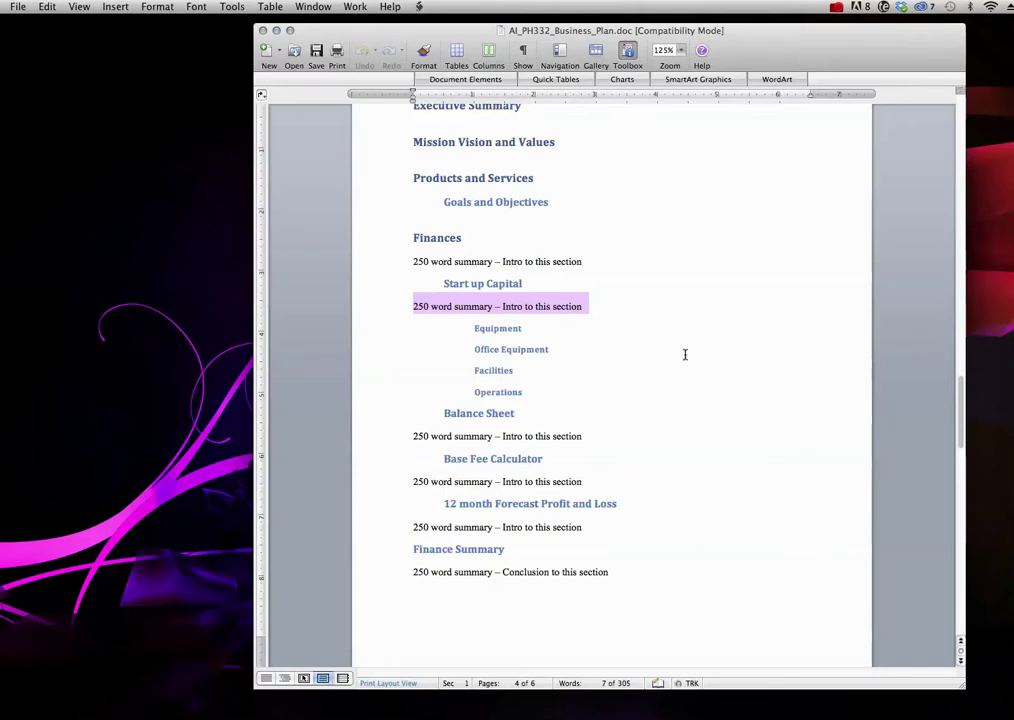
{"action": "key", "text": "super+Tab"}
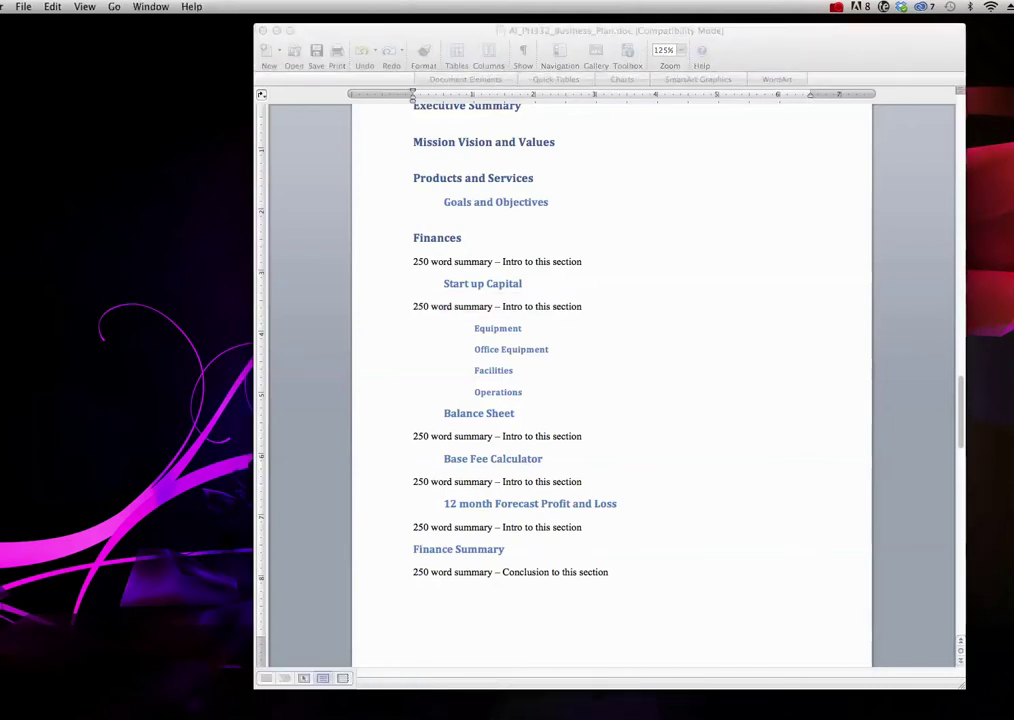
Open 332 01 09 14, then 332 W2 A2, and select the student's W2A2 overhead document
{"action": "key", "text": "super+Tab"}
{"action": "key", "text": "super+Tab"}
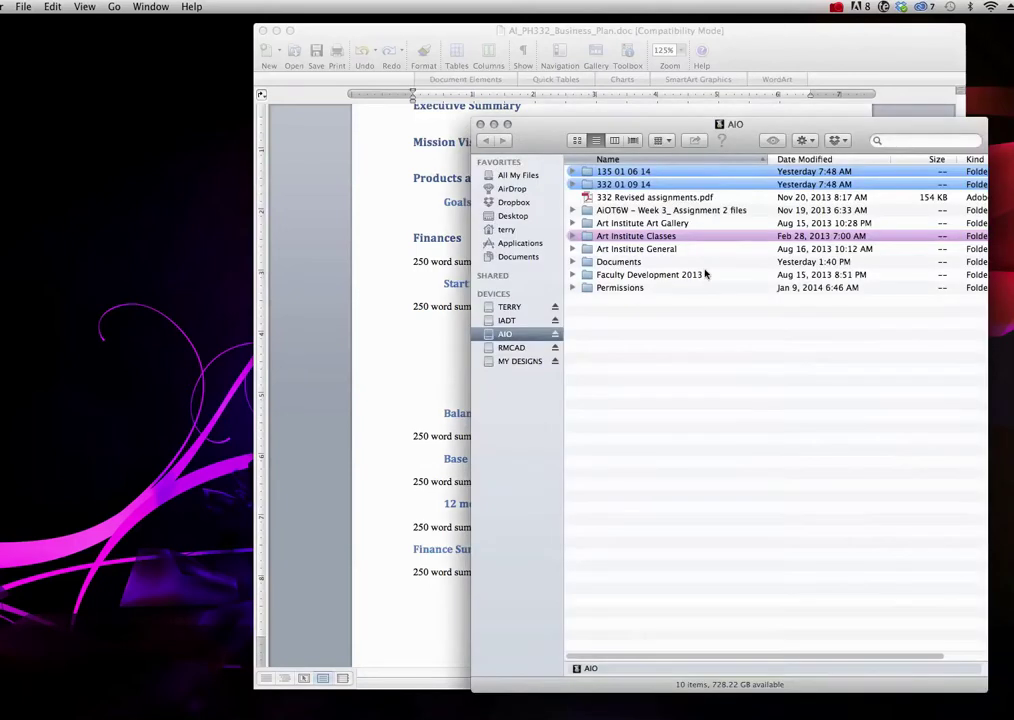
{"action": "left_click", "coordinate": [585, 187]}
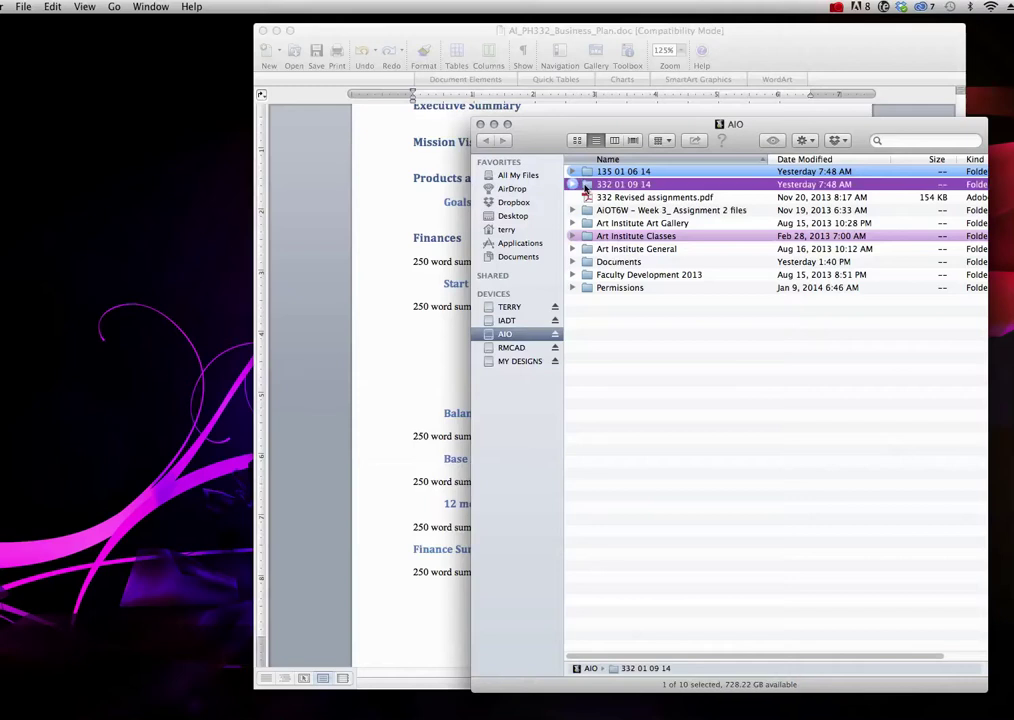
{"action": "double_click", "coordinate": [585, 187]}
{"action": "left_click", "coordinate": [588, 198]}
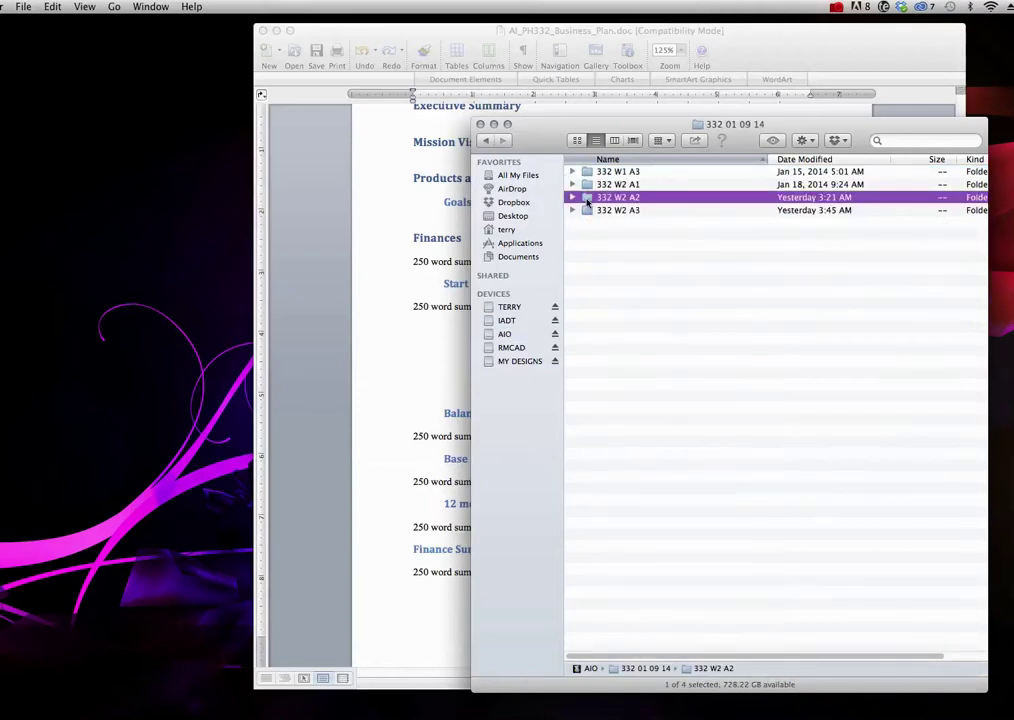
{"action": "double_click", "coordinate": [588, 198]}
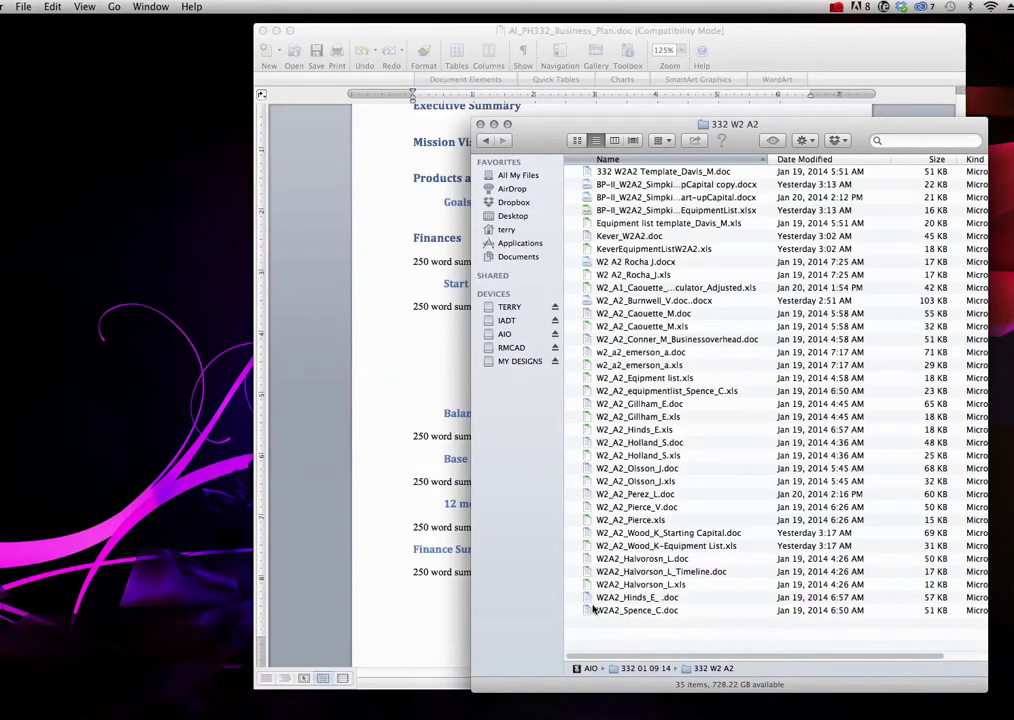
{"action": "left_click", "coordinate": [593, 598]}
Open the student's W2A2 document and select page 2's Personal Overhead (Monthly) table and Income notes
{"action": "left_click", "coordinate": [640, 241]}
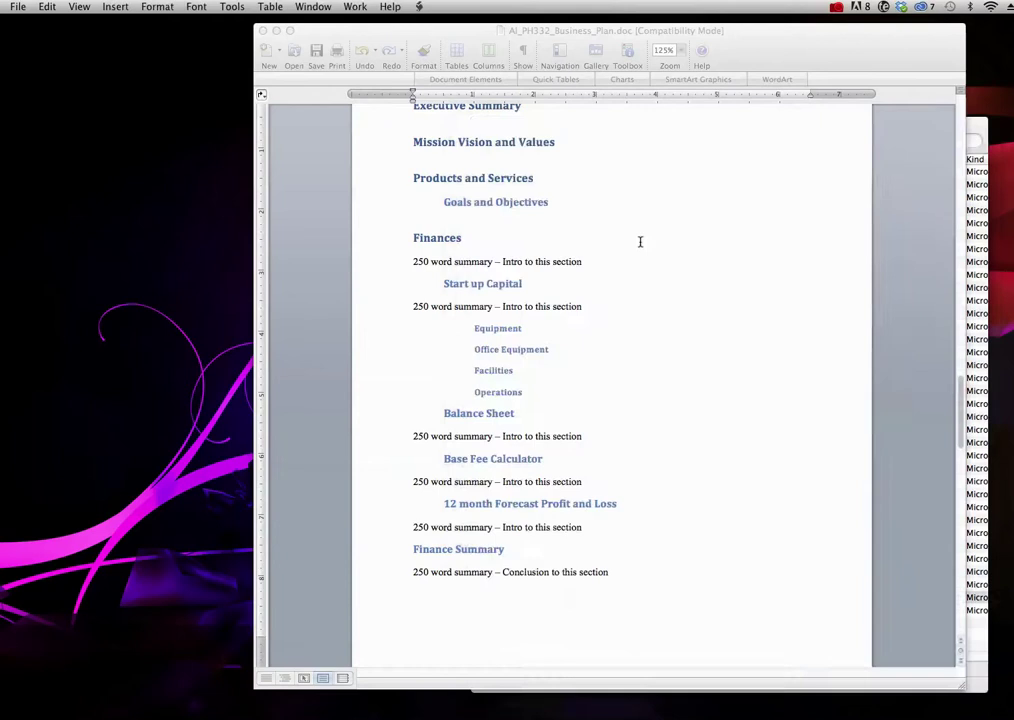
{"action": "key", "text": "super+a"}
{"action": "scroll", "coordinate": [636, 235], "scroll_direction": "up", "scroll_amount": 3}
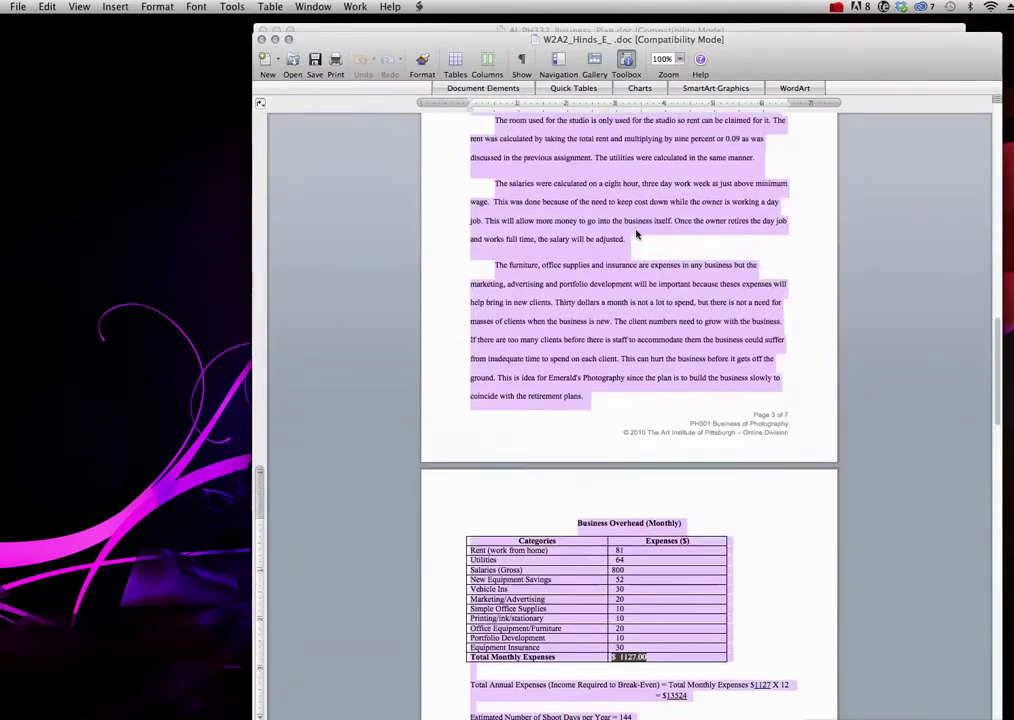
{"action": "scroll", "coordinate": [636, 235], "scroll_direction": "up", "scroll_amount": 15}
{"action": "left_click", "coordinate": [636, 233]}
{"action": "scroll", "coordinate": [700, 250], "scroll_direction": "up", "scroll_amount": 5}
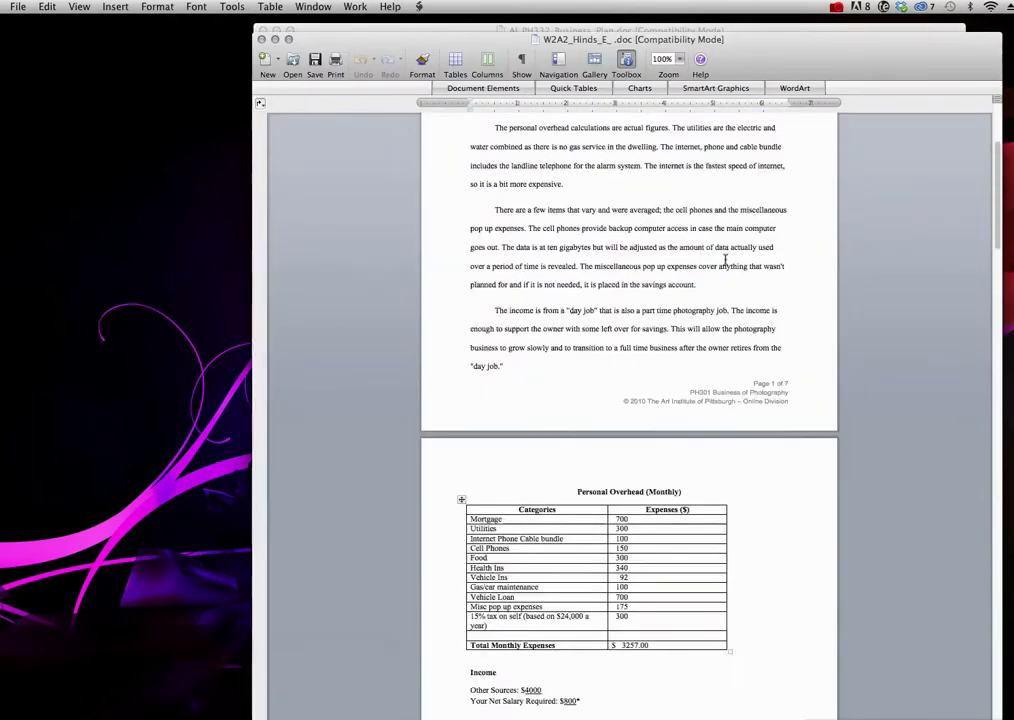
{"action": "scroll", "coordinate": [715, 245], "scroll_direction": "up", "scroll_amount": 5}
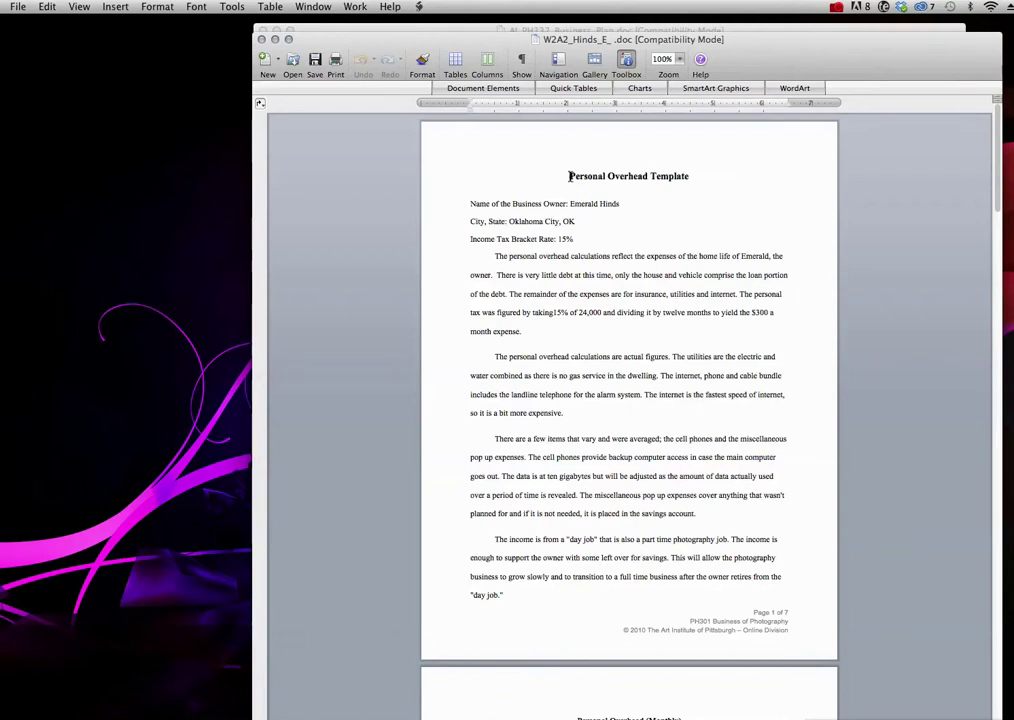
{"action": "left_click_drag", "start_coordinate": [569, 176], "coordinate": [628, 557]}
{"action": "scroll", "coordinate": [621, 563], "scroll_direction": "down", "scroll_amount": 8}
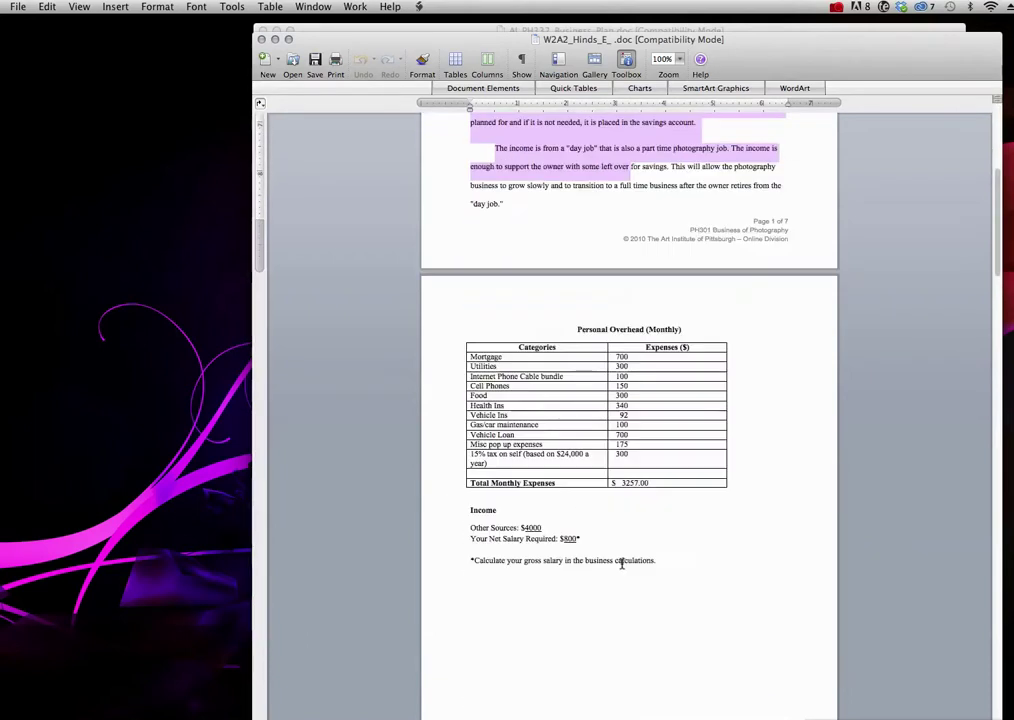
{"action": "scroll", "coordinate": [621, 563], "scroll_direction": "down", "scroll_amount": 3}
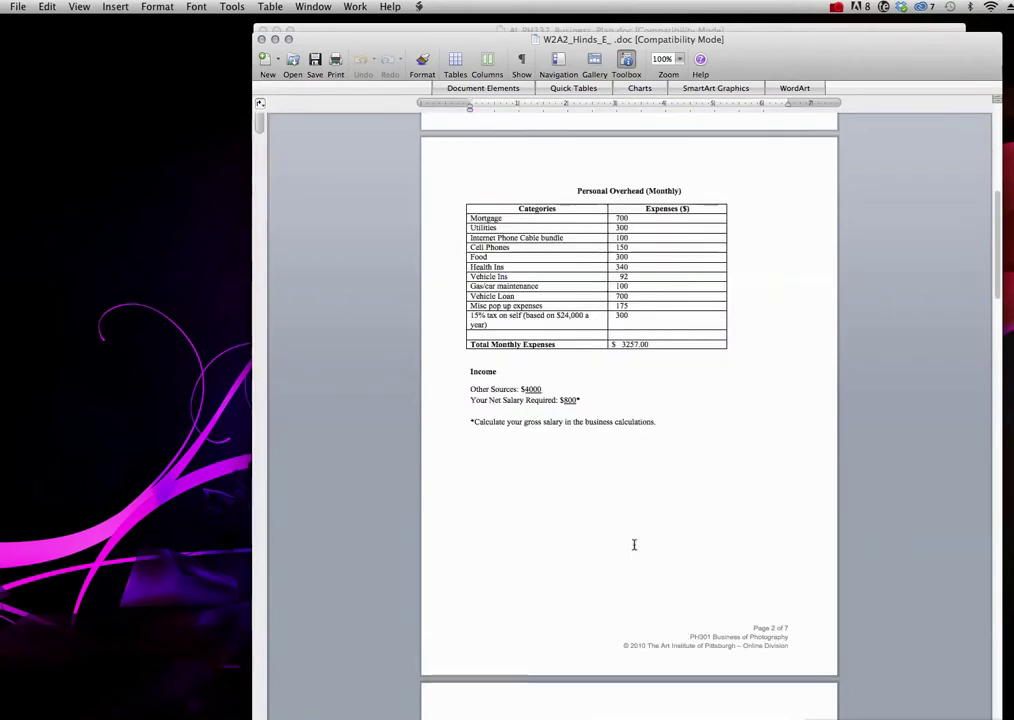
{"action": "left_click", "coordinate": [658, 422], "text": "shift"}
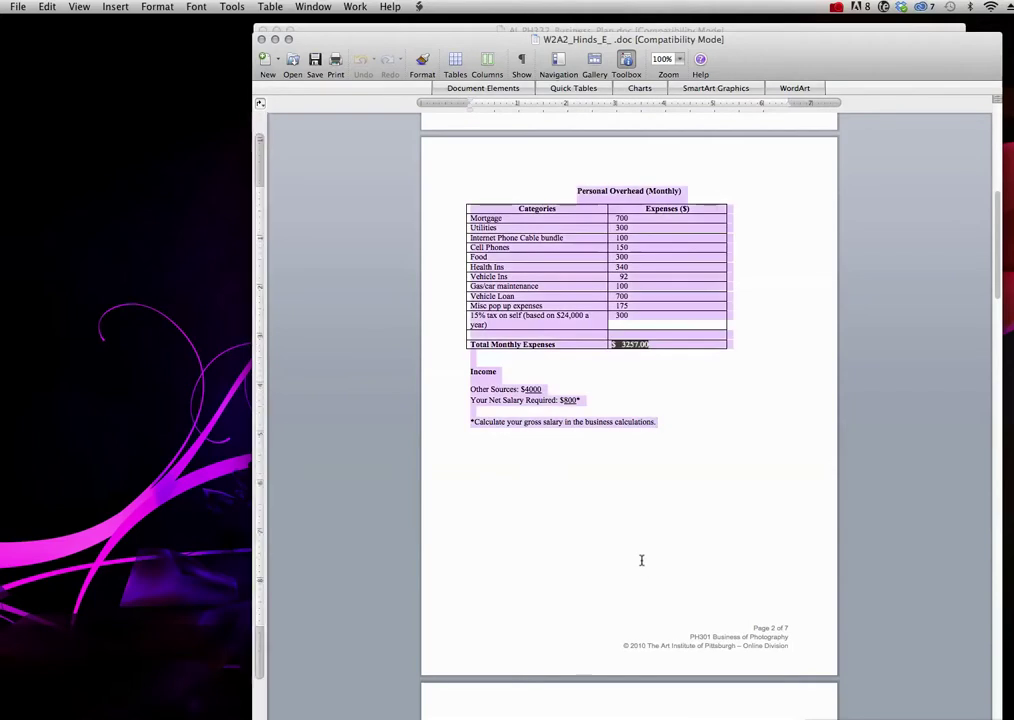
Look over the rest of the student document and close it
{"action": "scroll", "coordinate": [641, 558], "scroll_direction": "down", "scroll_amount": 3}
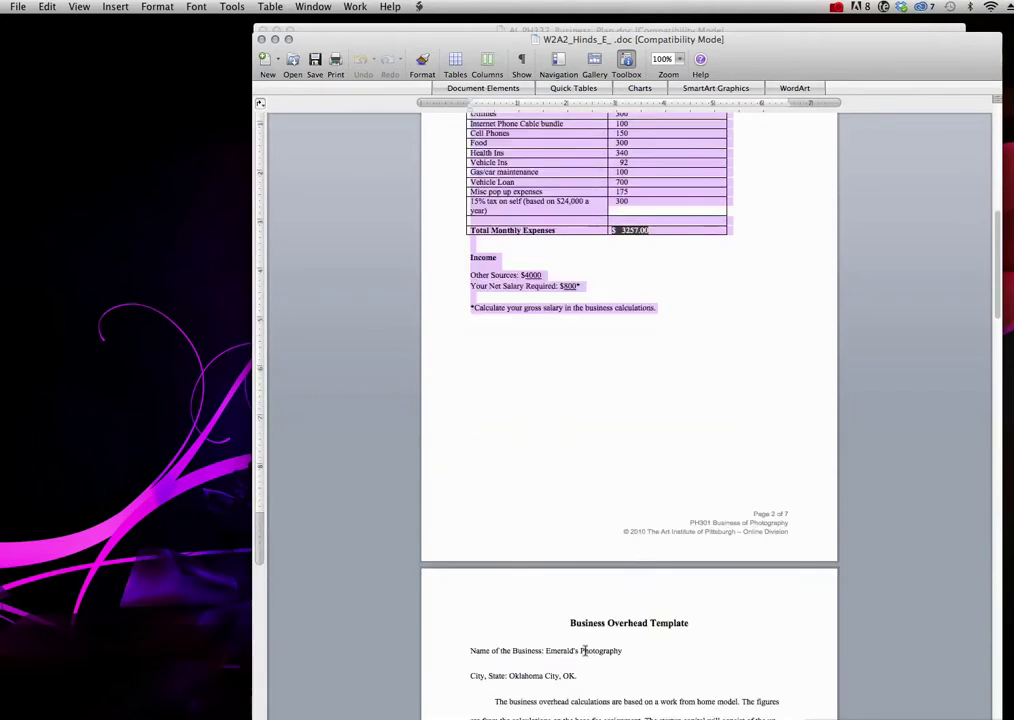
{"action": "scroll", "coordinate": [608, 397], "scroll_direction": "down", "scroll_amount": 1}
{"action": "scroll", "coordinate": [605, 360], "scroll_direction": "down", "scroll_amount": 3}
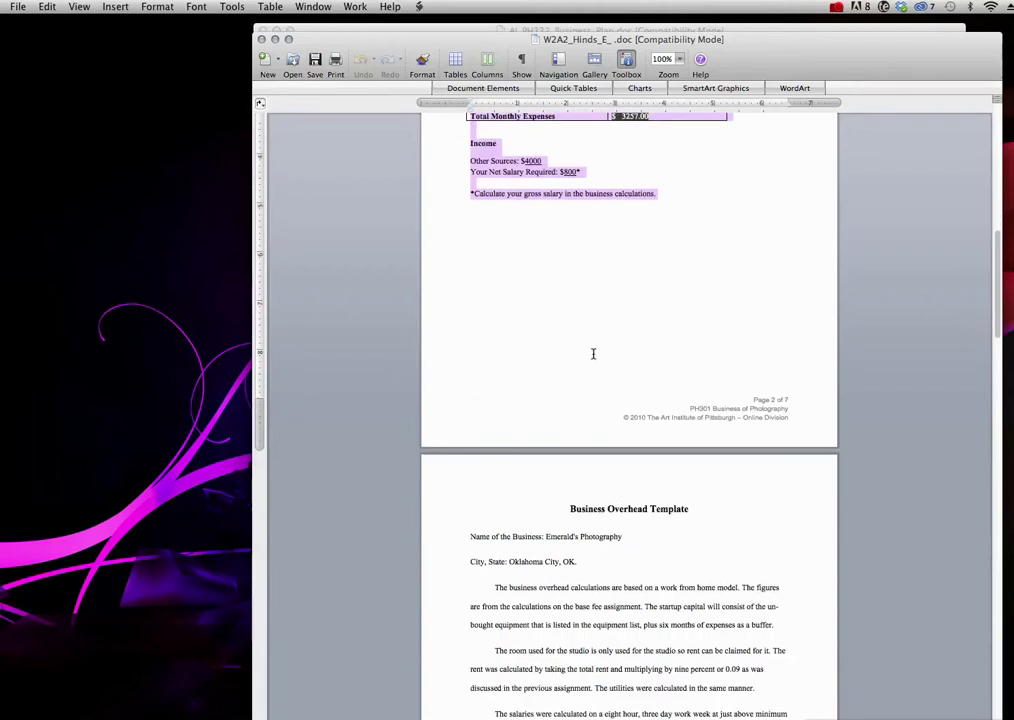
{"action": "scroll", "coordinate": [610, 353], "scroll_direction": "up", "scroll_amount": 10}
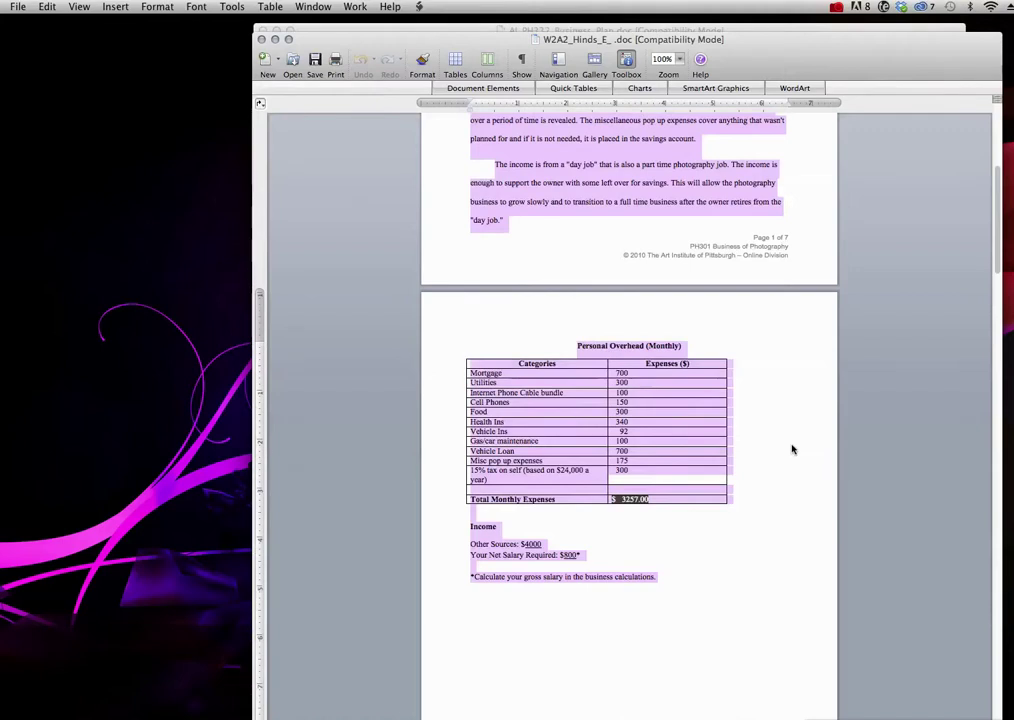
{"action": "left_click", "coordinate": [262, 39]}
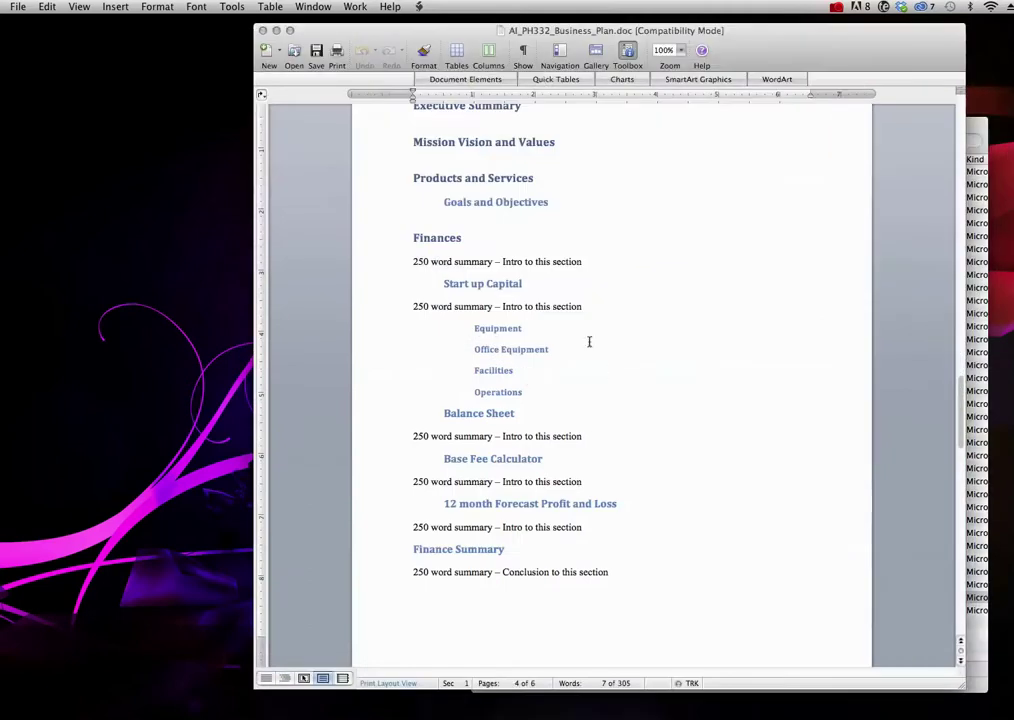
Paste the overhead table over the Start up Capital summary line and put Equipment on its own line
{"action": "triple_click", "coordinate": [543, 306]}
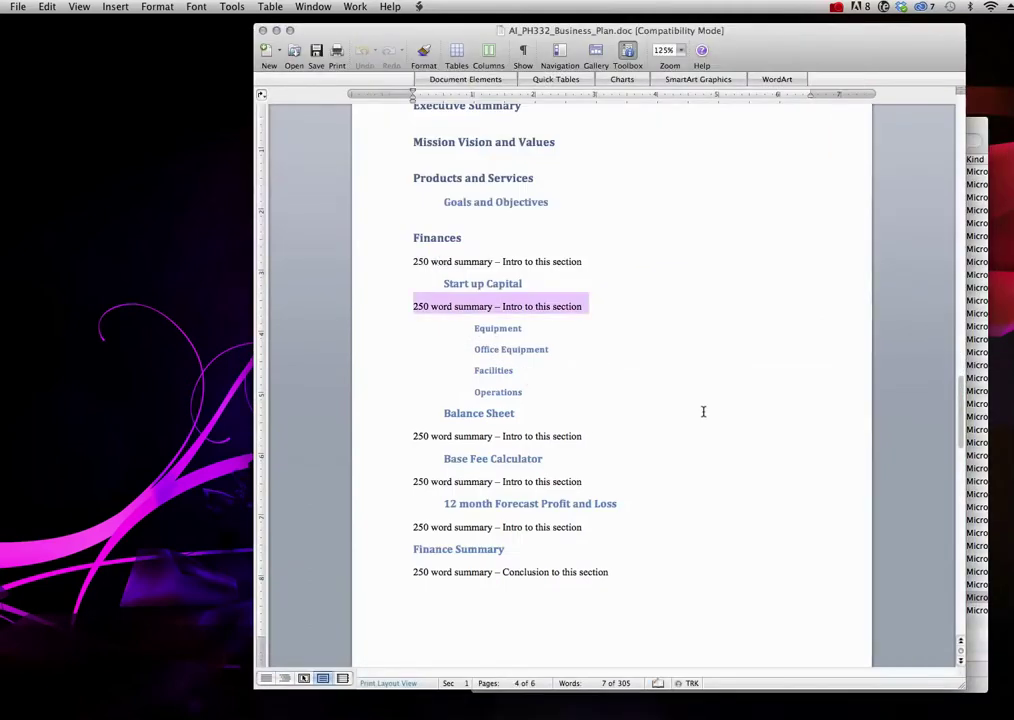
{"action": "key", "text": "super+v"}
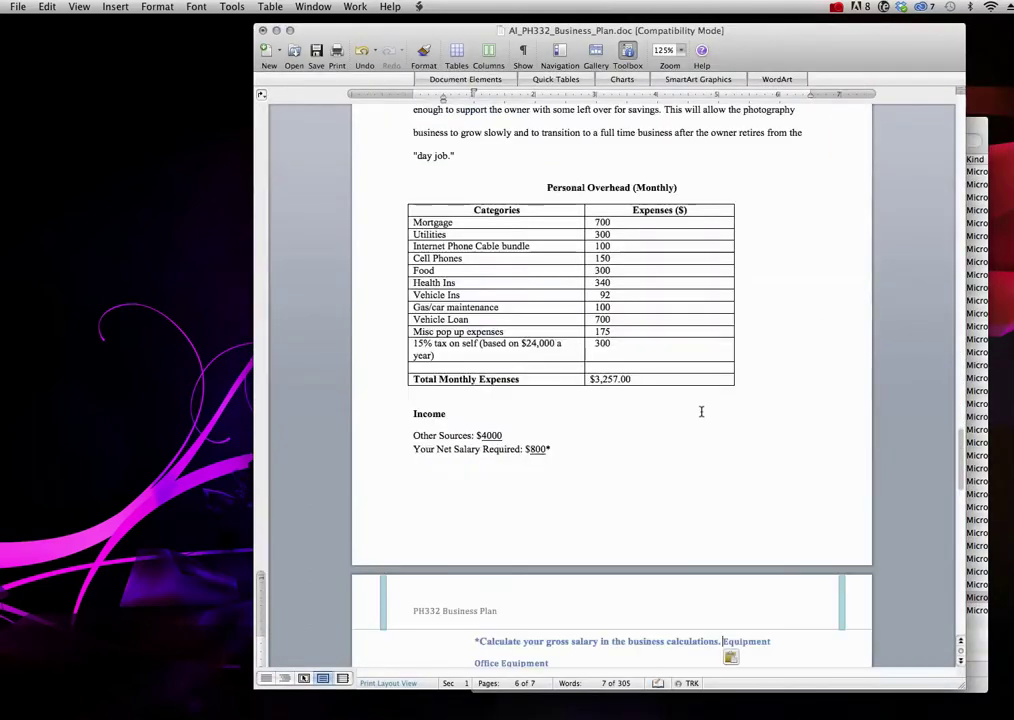
{"action": "scroll", "coordinate": [702, 440], "scroll_direction": "down", "scroll_amount": 4}
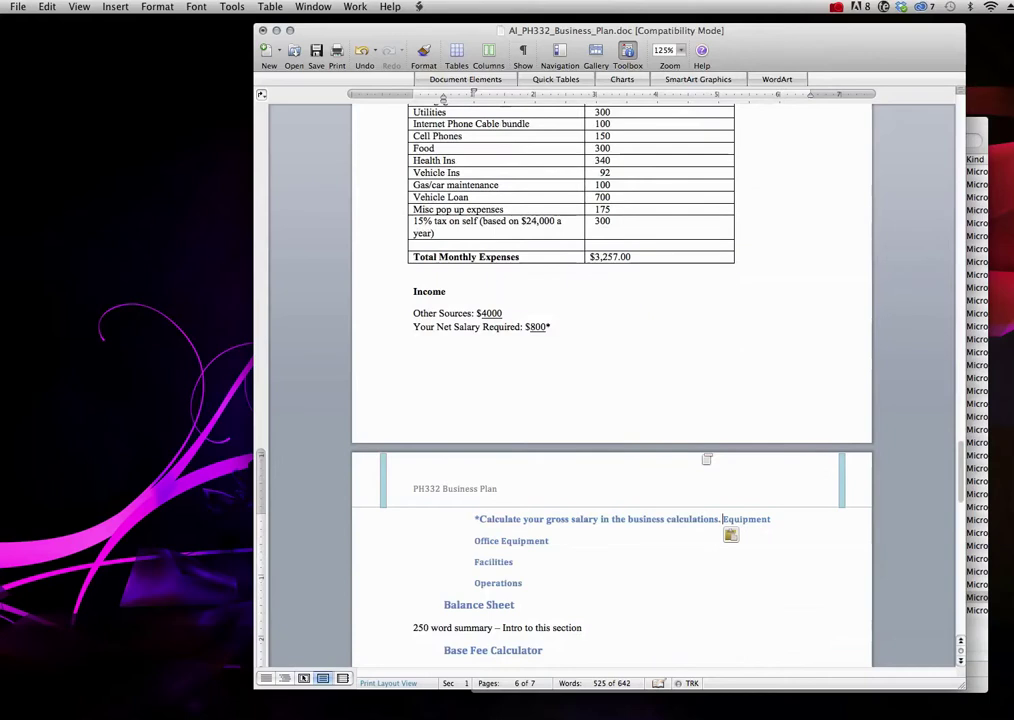
{"action": "left_click", "coordinate": [721, 519]}
{"action": "key", "text": "Return"}
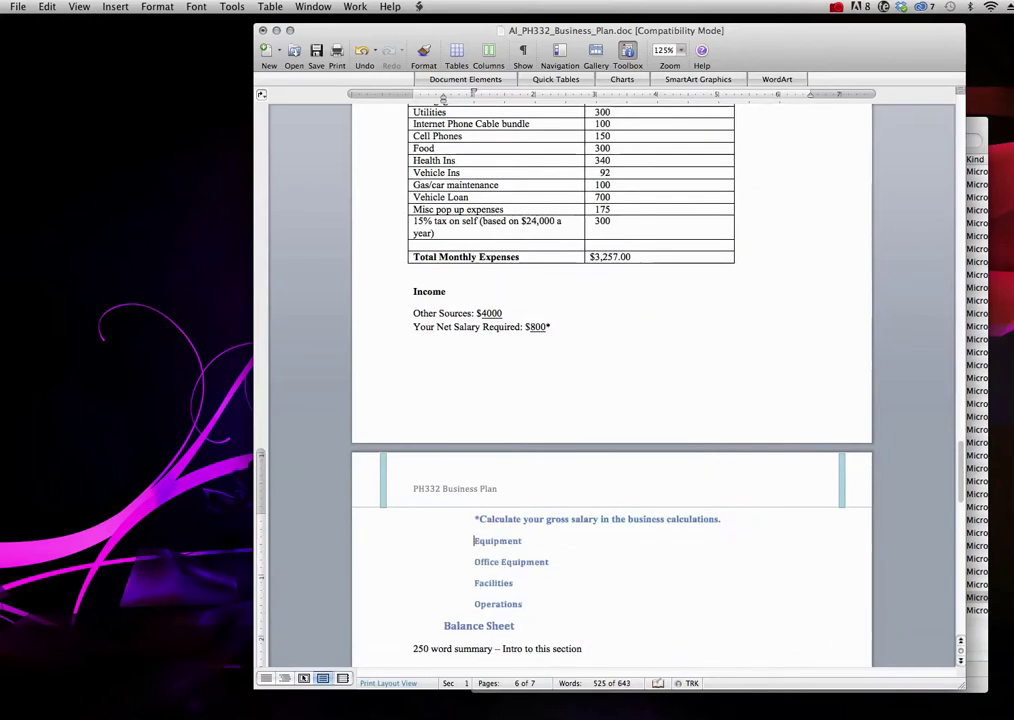
Unbold the gross-salary note, pull it up onto page 6, and push the following content to a new page
{"action": "left_click", "coordinate": [391, 530]}
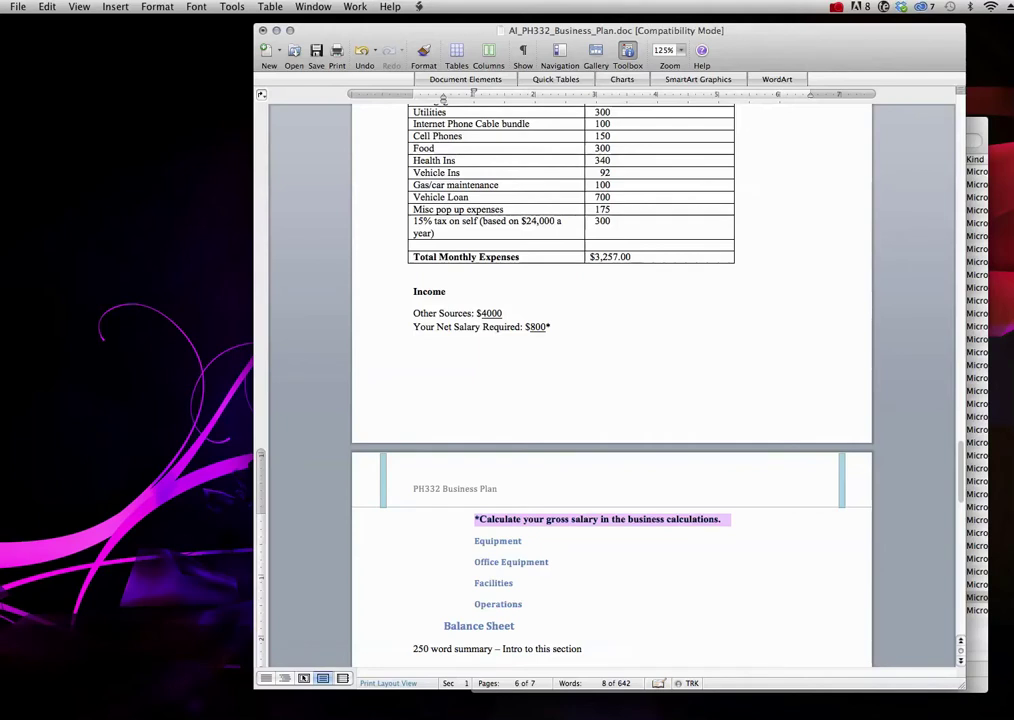
{"action": "key", "text": "super+b"}
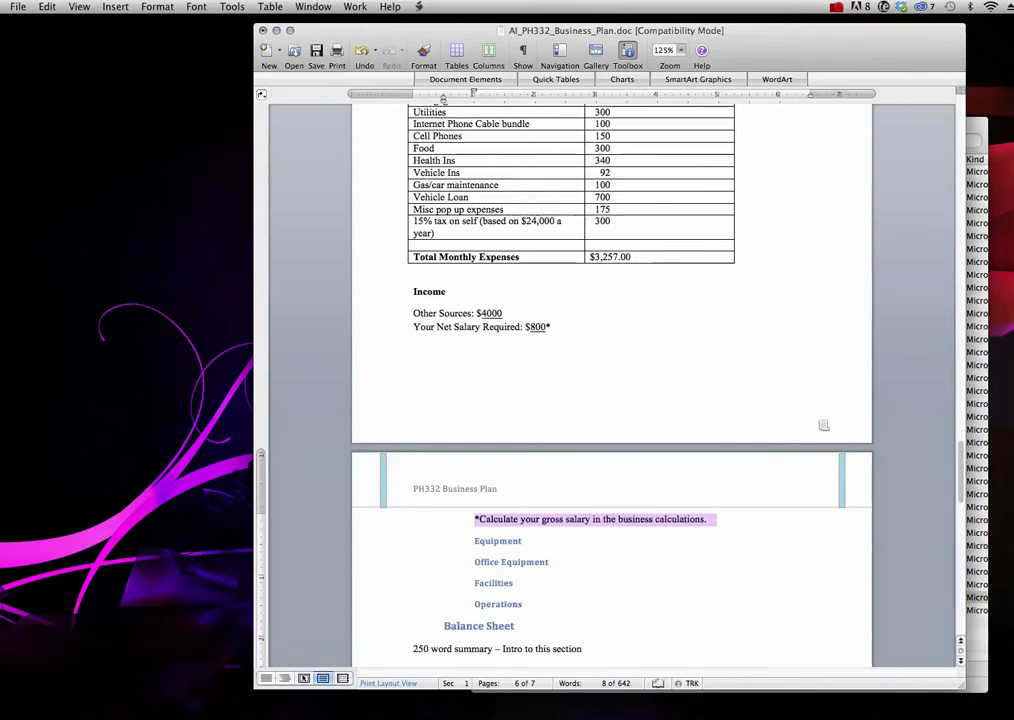
{"action": "left_click", "coordinate": [727, 519]}
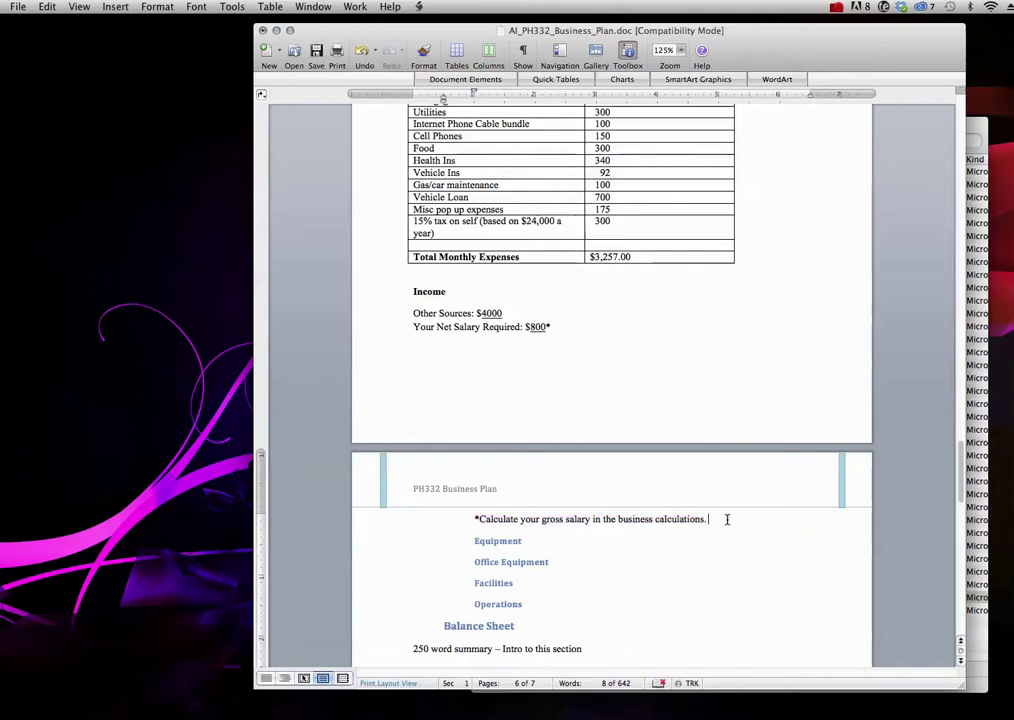
{"action": "key", "text": "Home"}
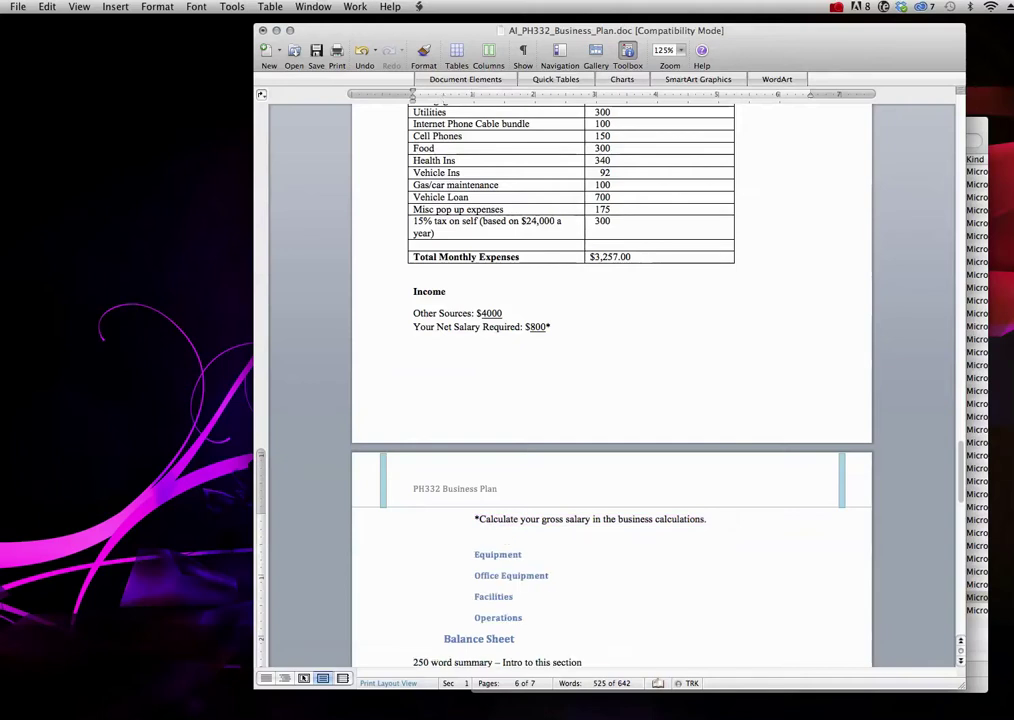
{"action": "key", "text": "BackSpace"}
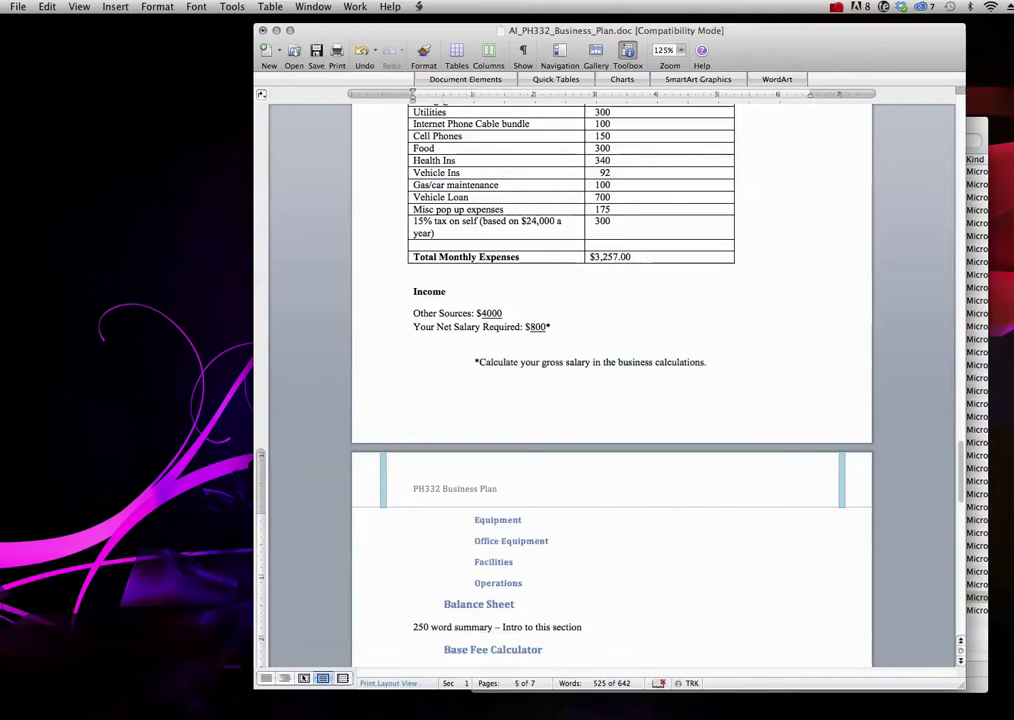
{"action": "key", "text": "Return"}
{"action": "key", "text": "Return"}
{"action": "key", "text": "Return"}
{"action": "key", "text": "Return"}
{"action": "key", "text": "Return"}
{"action": "key", "text": "Return"}
{"action": "key", "text": "Return"}
{"action": "key", "text": "Return"}
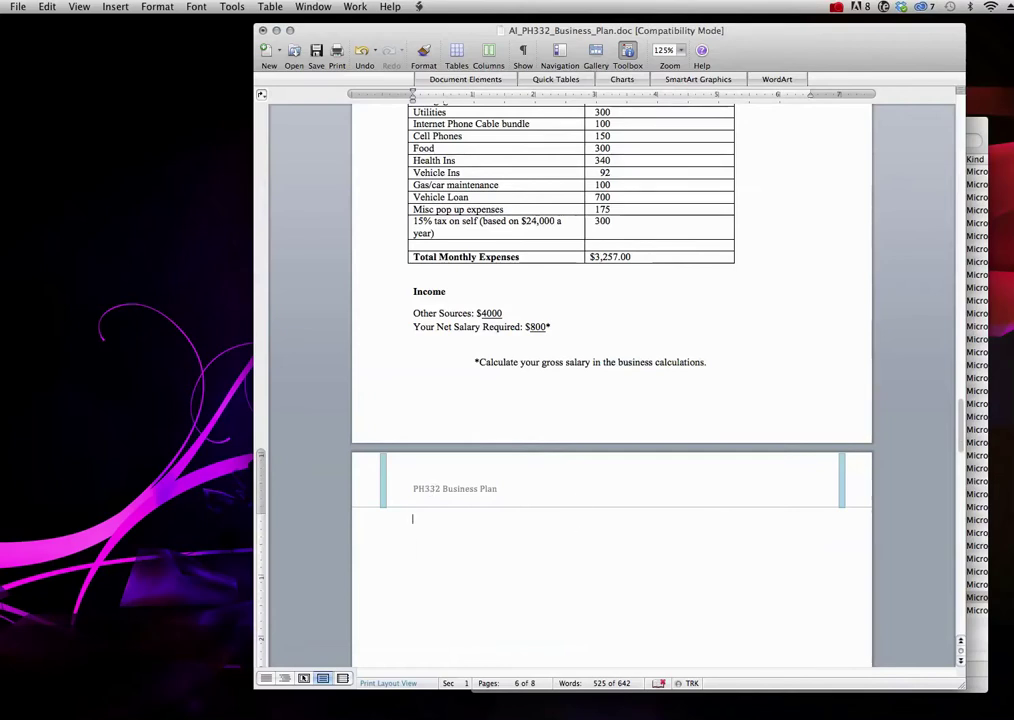
{"action": "left_click", "coordinate": [968, 141]}
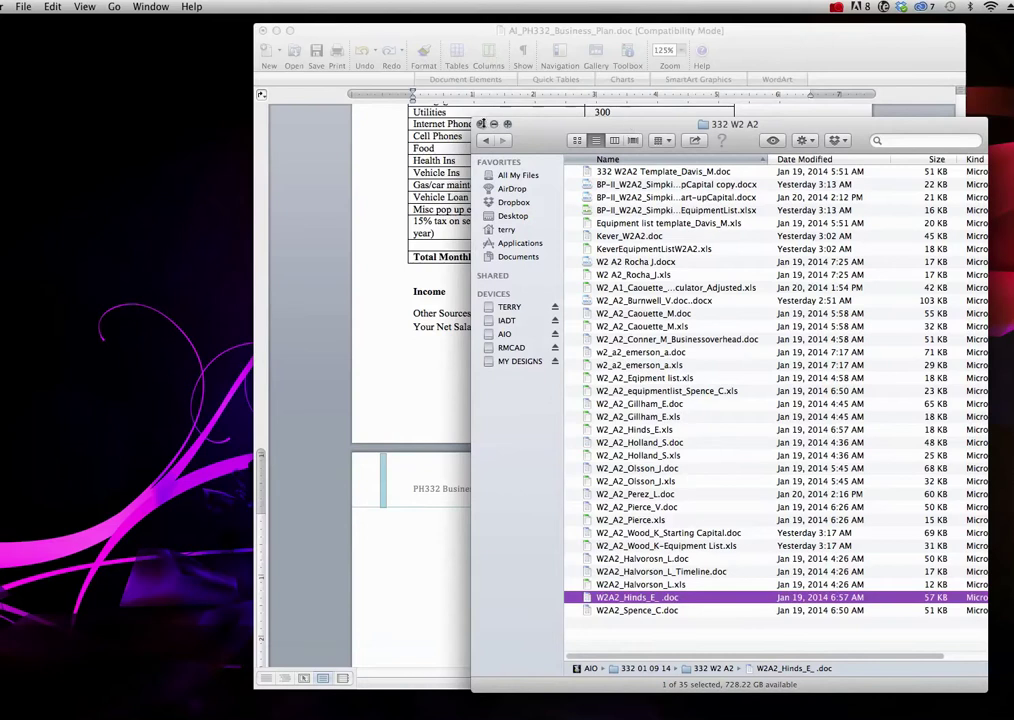
Close the assignment folder window and select all text in the reopened student document
{"action": "left_click", "coordinate": [481, 124]}
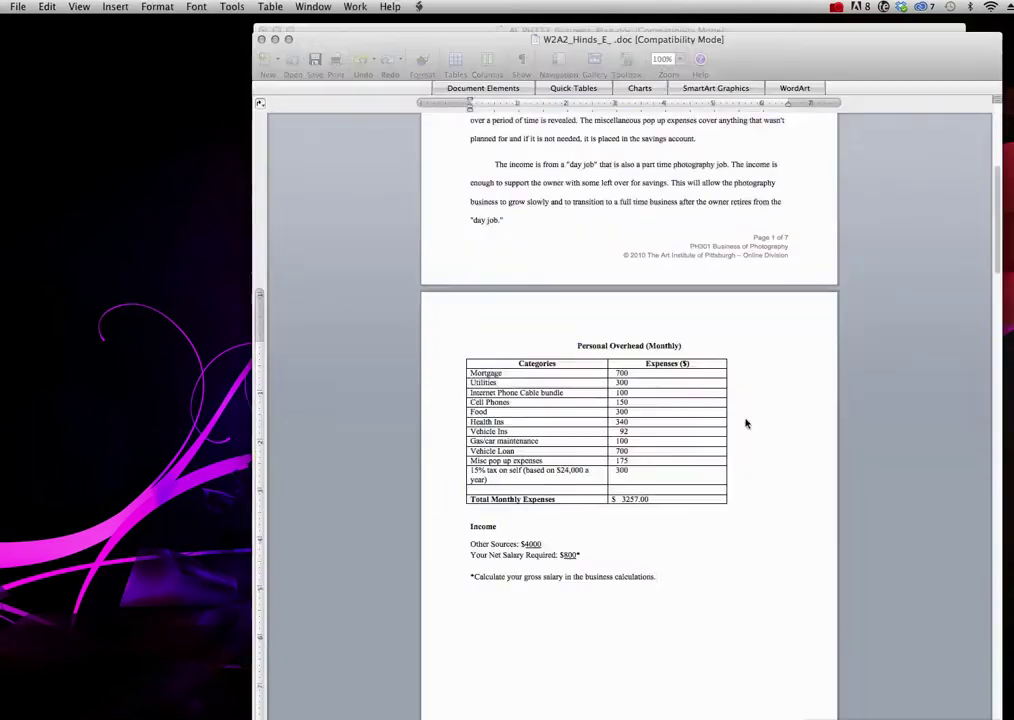
{"action": "key", "text": "super+a"}
Select the Business Overhead Template text and overhead table through Minimum Day Rate = $ 94
{"action": "scroll", "coordinate": [604, 340], "scroll_direction": "down", "scroll_amount": 15}
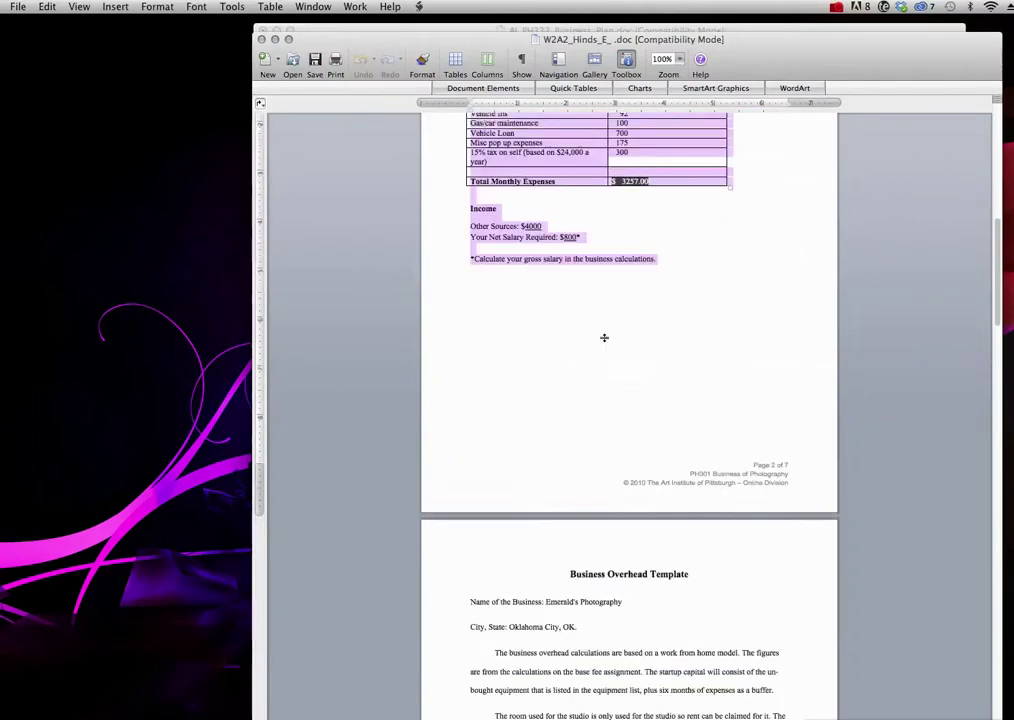
{"action": "left_click_drag", "start_coordinate": [569, 288], "coordinate": [593, 552]}
{"action": "scroll", "coordinate": [595, 553], "scroll_direction": "down", "scroll_amount": 4}
{"action": "scroll", "coordinate": [595, 553], "scroll_direction": "down", "scroll_amount": 10}
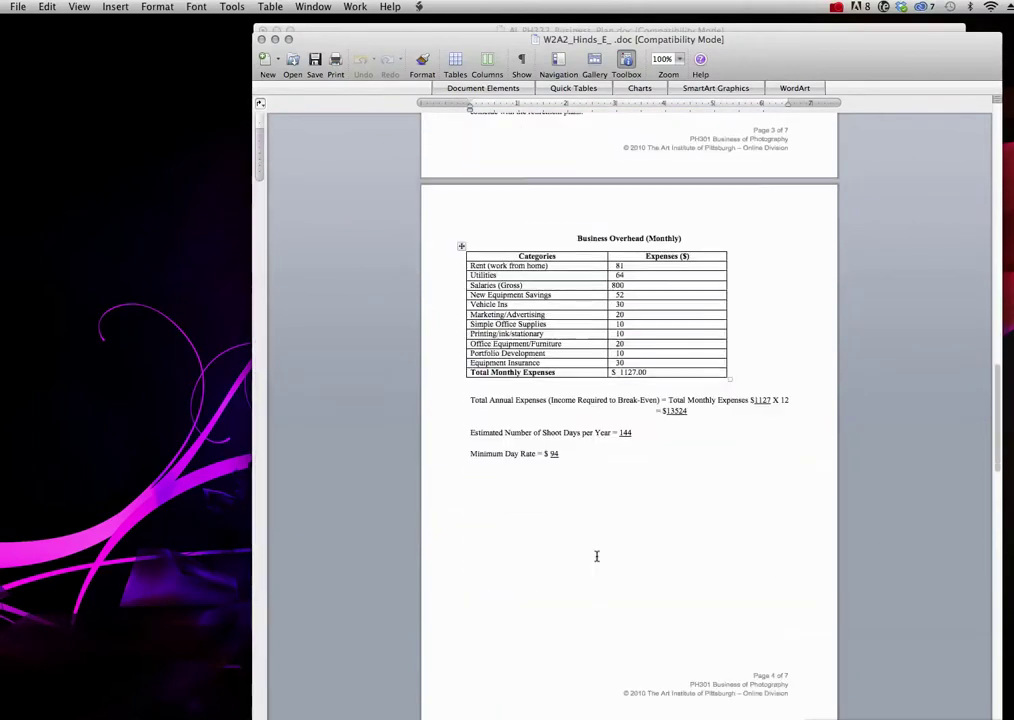
{"action": "left_click", "coordinate": [565, 454], "text": "shift"}
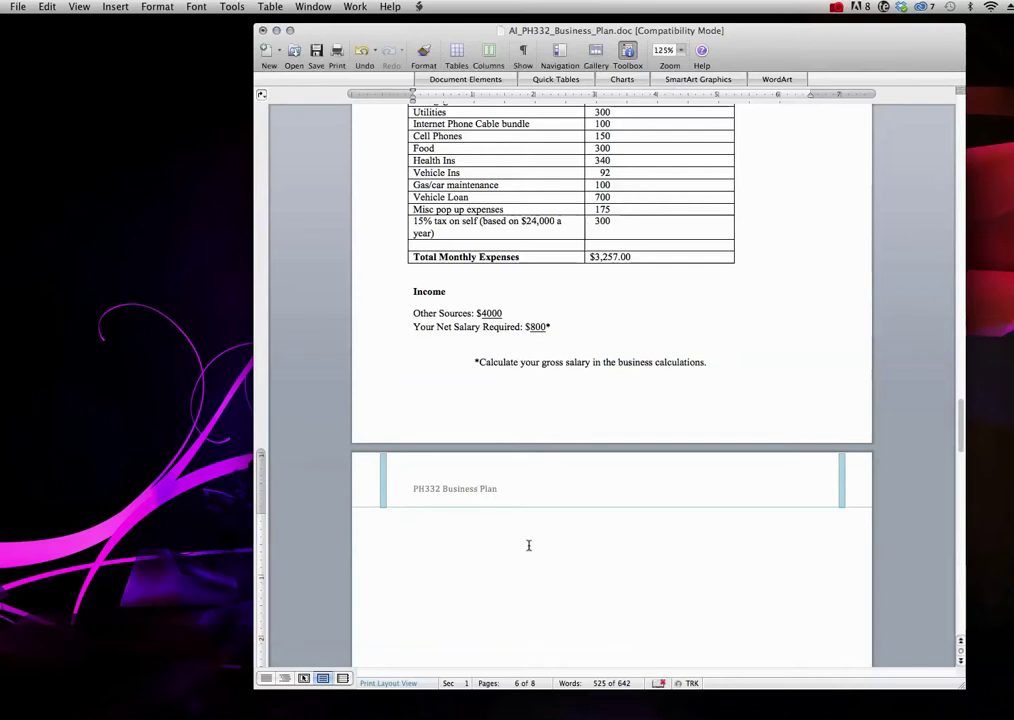
Paste the Business Overhead section onto the blank page and select page 8's profit-and-loss placeholder summary
{"action": "key", "text": "super+v"}
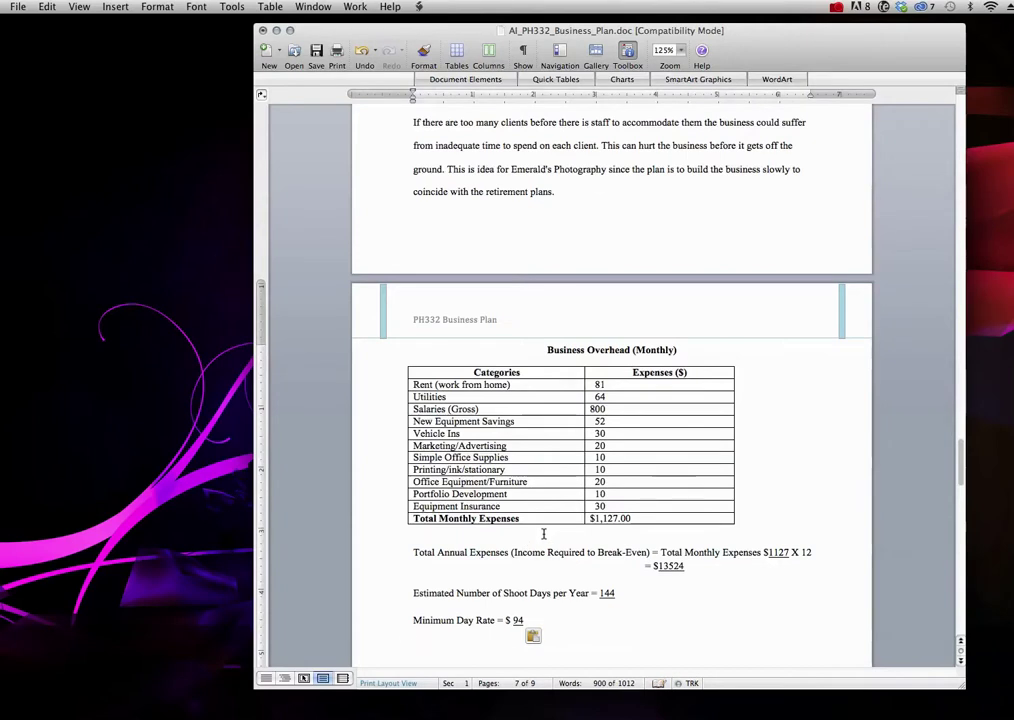
{"action": "scroll", "coordinate": [543, 534], "scroll_direction": "down", "scroll_amount": 10}
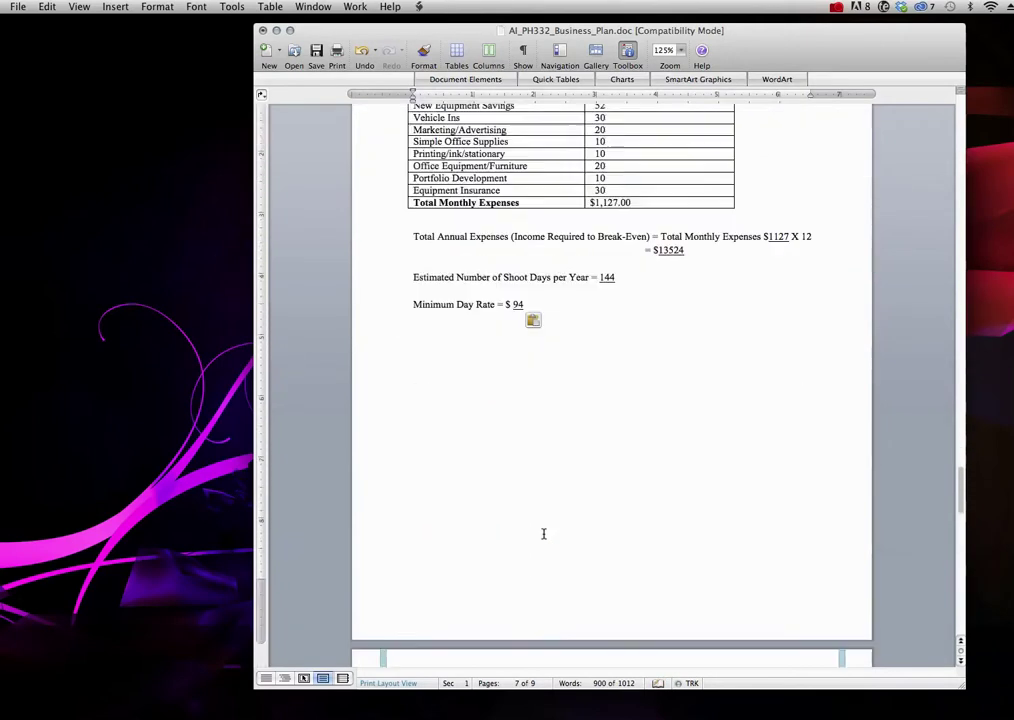
{"action": "scroll", "coordinate": [549, 540], "scroll_direction": "down", "scroll_amount": 1}
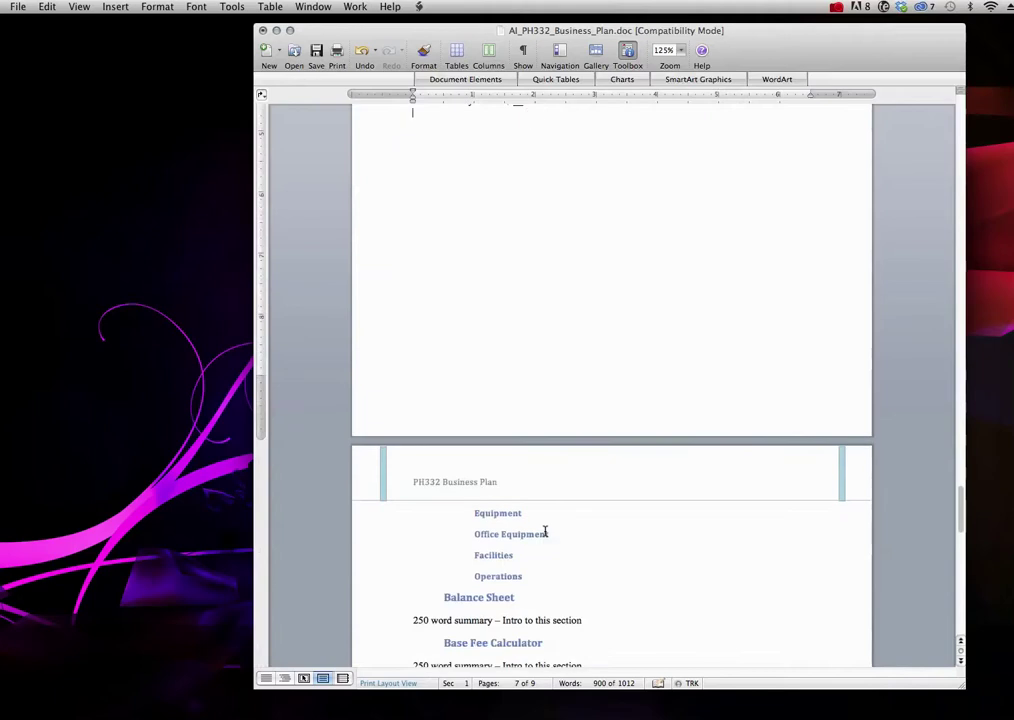
{"action": "scroll", "coordinate": [544, 531], "scroll_direction": "down", "scroll_amount": 6}
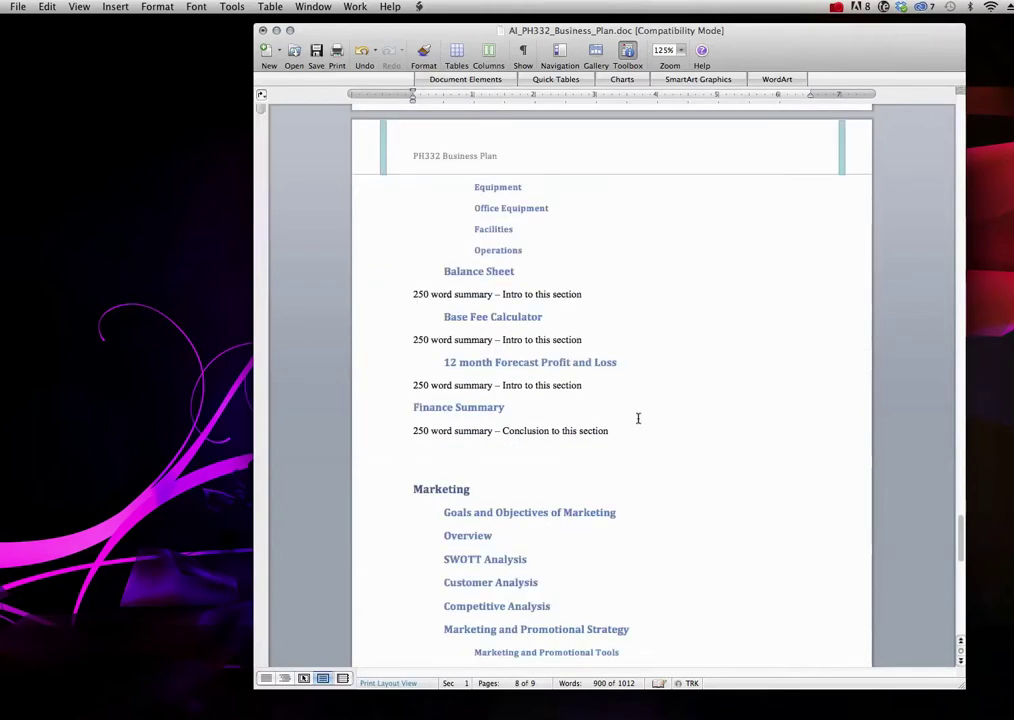
{"action": "left_click", "coordinate": [388, 388]}
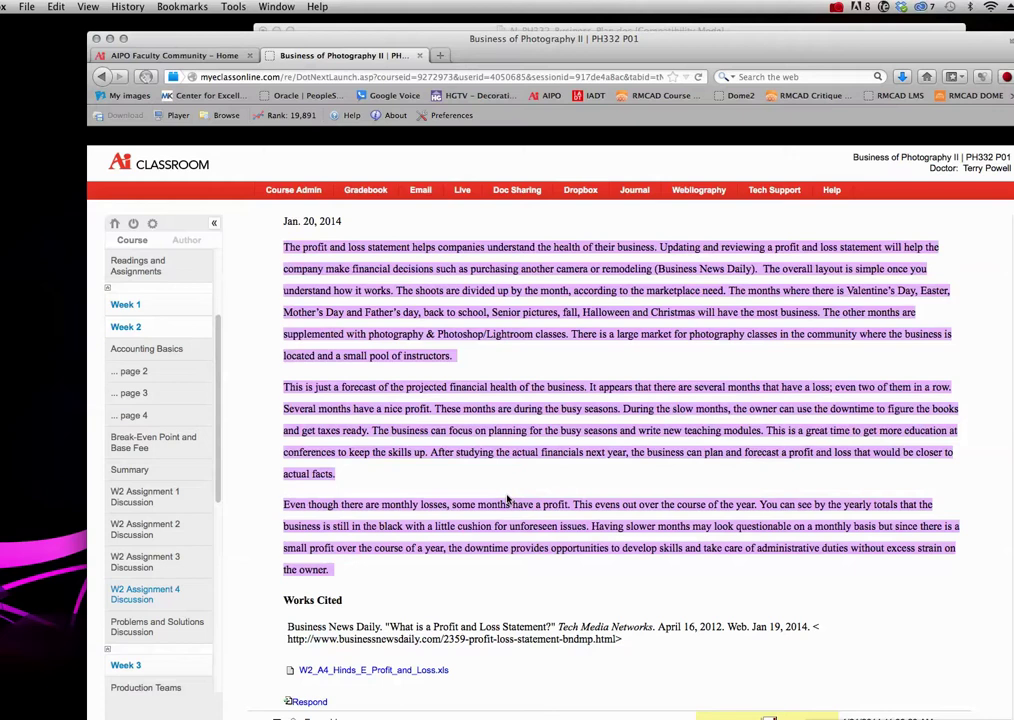
{"action": "left_click", "coordinate": [110, 39]}
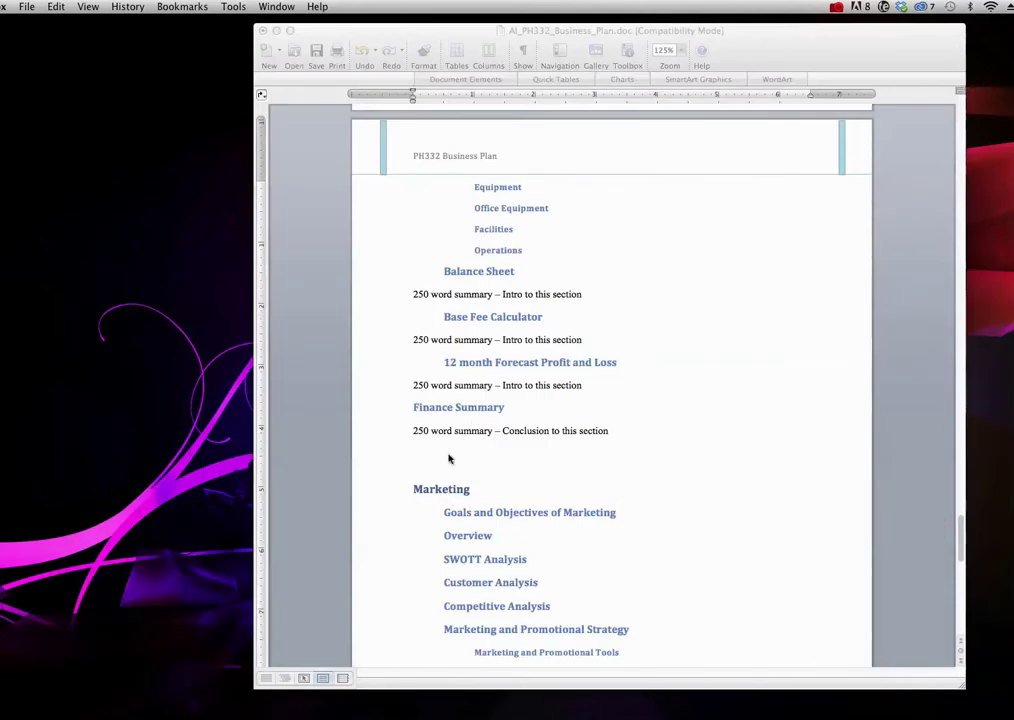
Replace the 250 word summary placeholder with the profit-and-loss paragraphs and add an empty line below
{"action": "triple_click", "coordinate": [431, 386]}
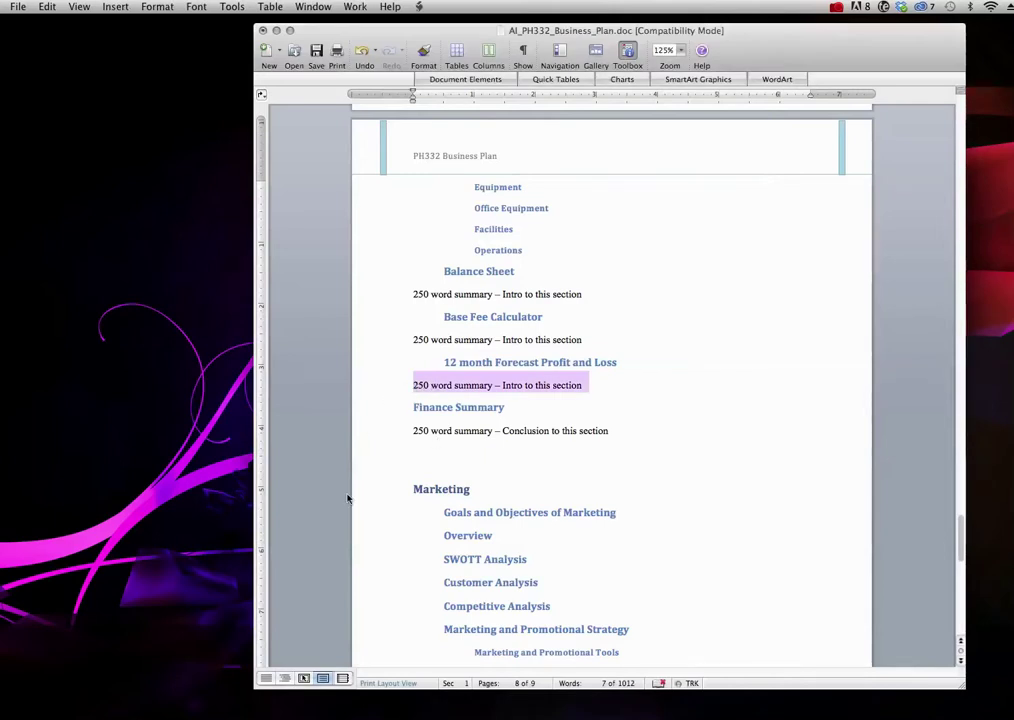
{"action": "key", "text": "super+v"}
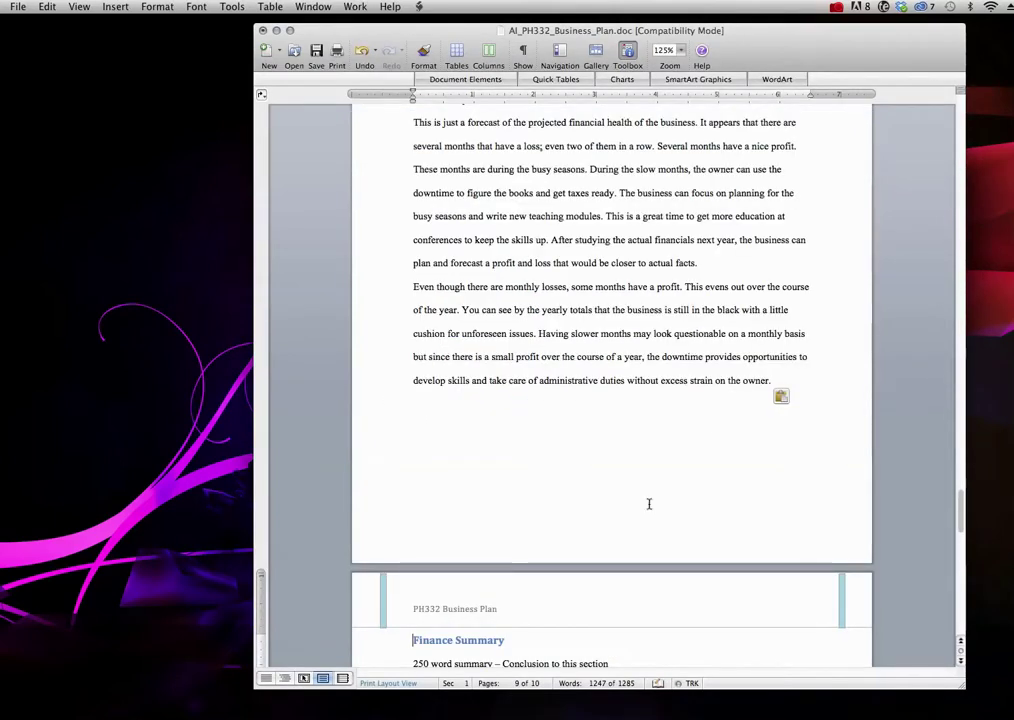
{"action": "left_click", "coordinate": [788, 380]}
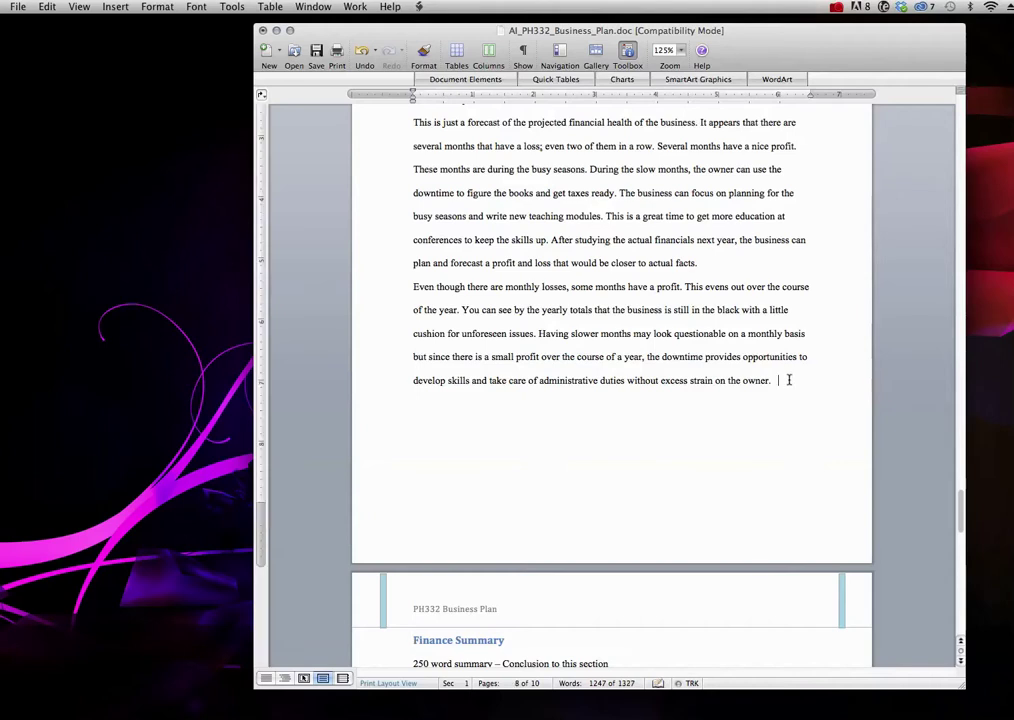
{"action": "key", "text": "Return"}
{"action": "left_click", "coordinate": [386, 412]}
{"action": "left_click", "coordinate": [421, 408]}
{"action": "left_click", "coordinate": [116, 8]}
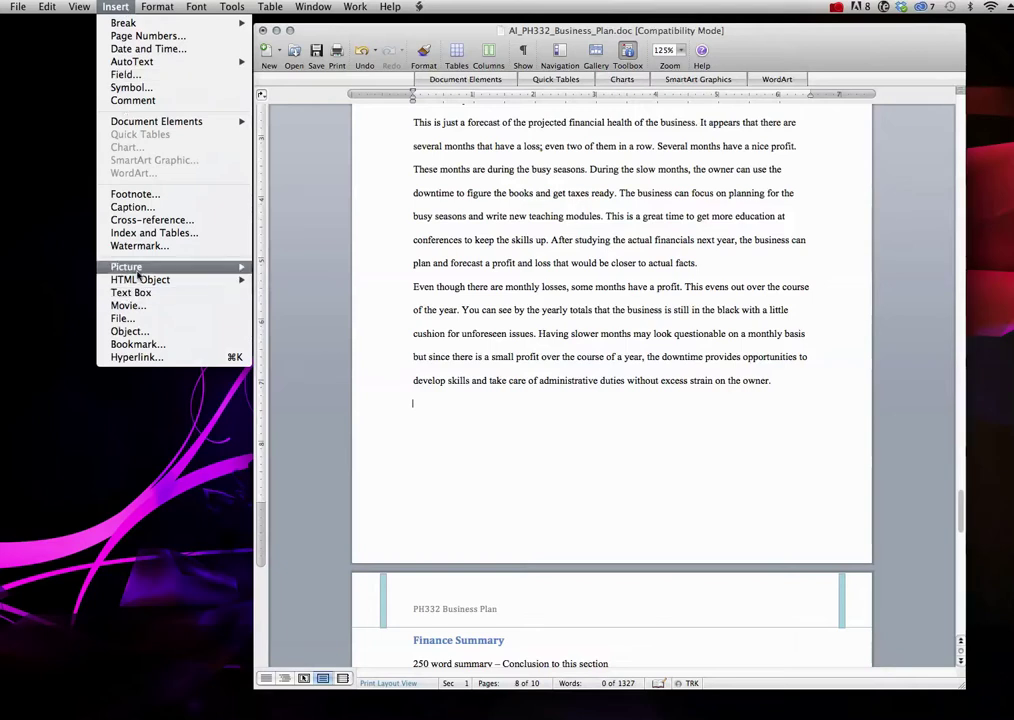
Embed Profit_and_Loss.xls from the Desktop as a Microsoft Excel Sheet object
{"action": "left_click", "coordinate": [171, 336]}
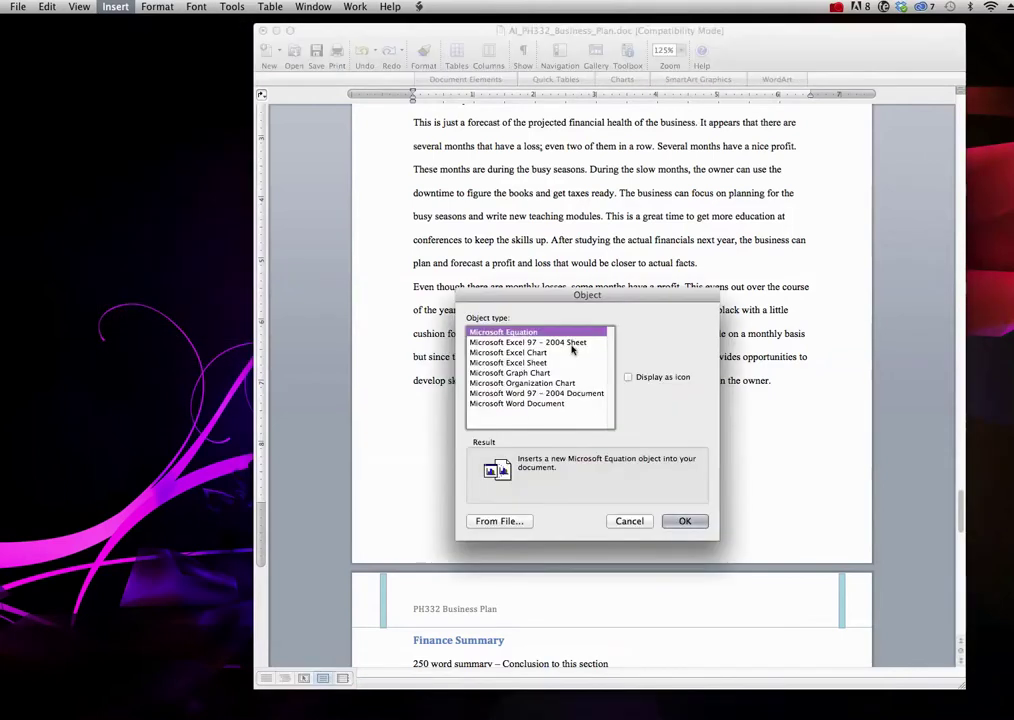
{"action": "left_click", "coordinate": [506, 362]}
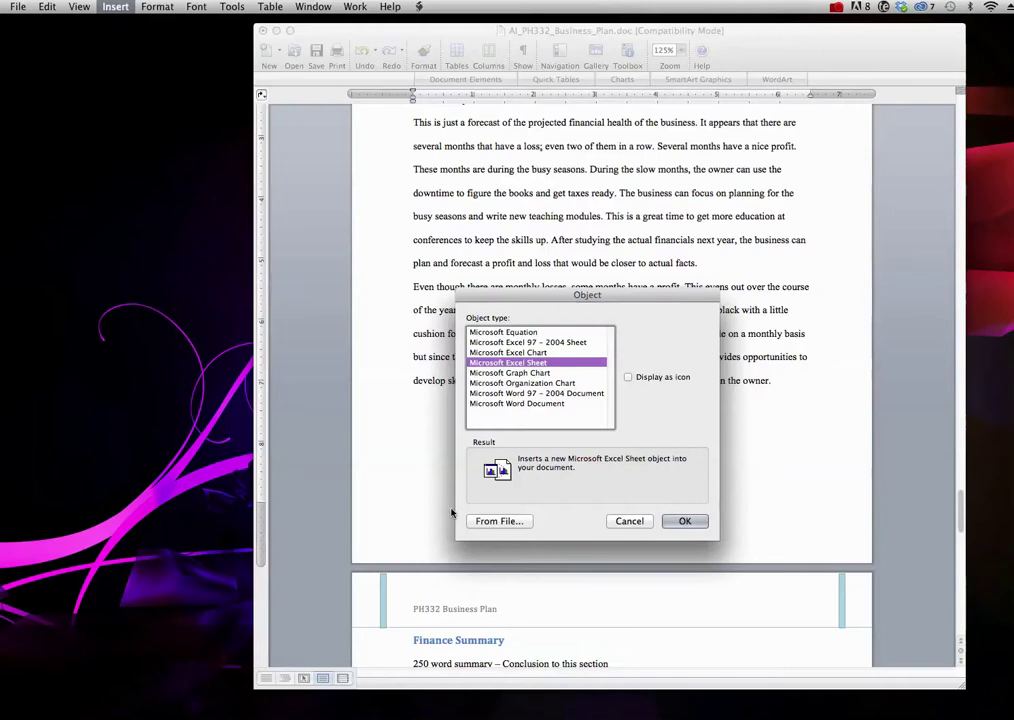
{"action": "left_click", "coordinate": [503, 522]}
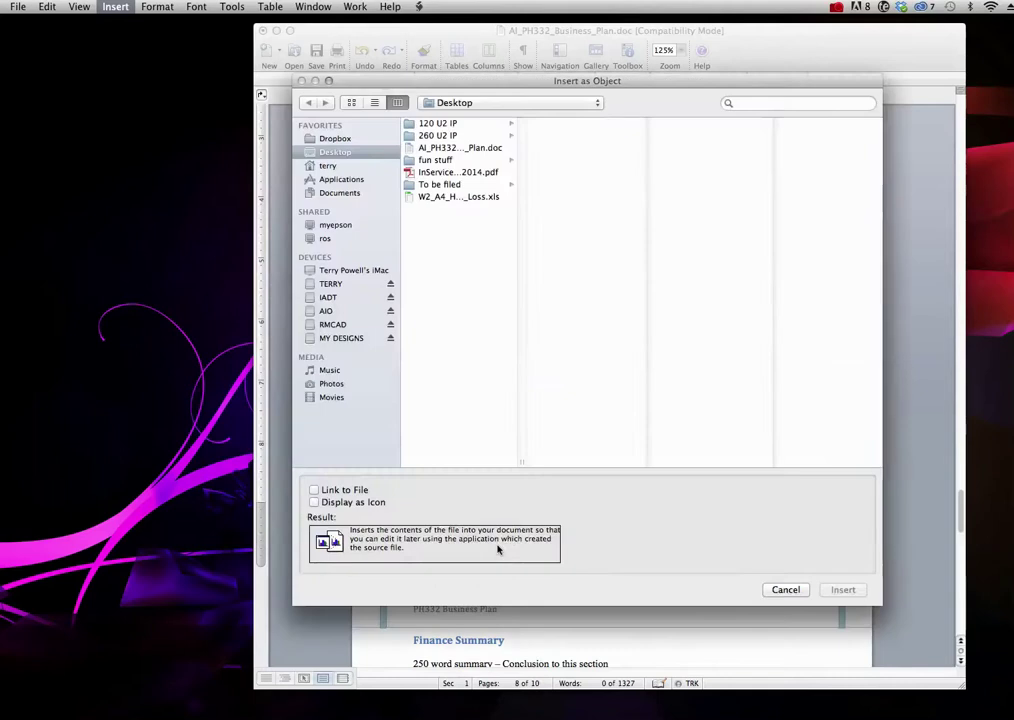
{"action": "left_click", "coordinate": [455, 197]}
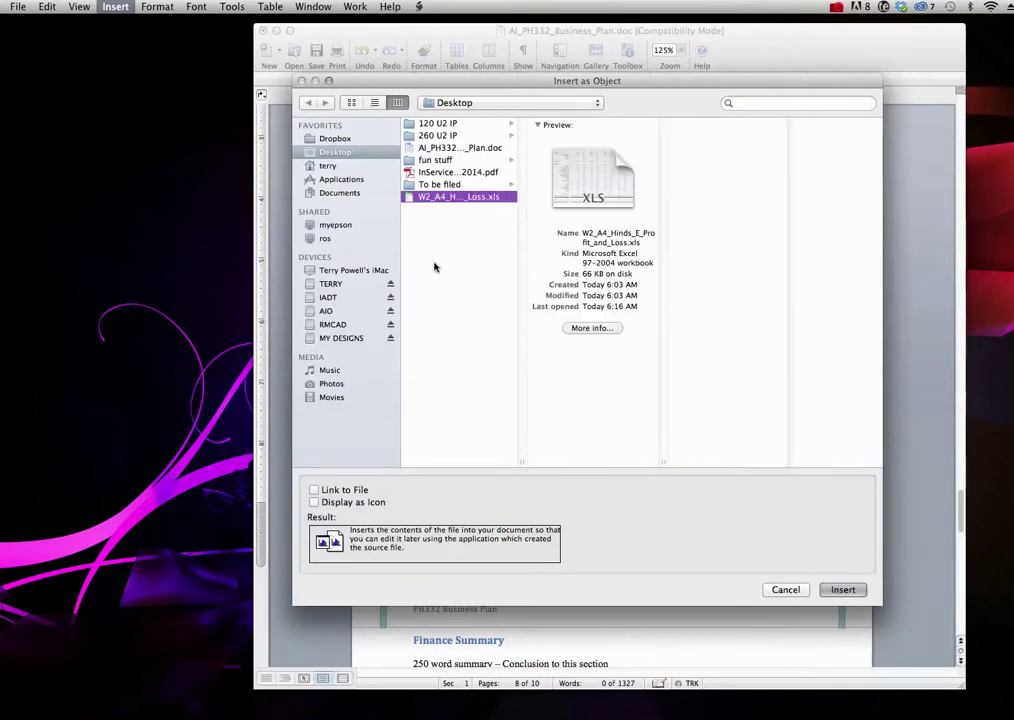
{"action": "left_click", "coordinate": [846, 591]}
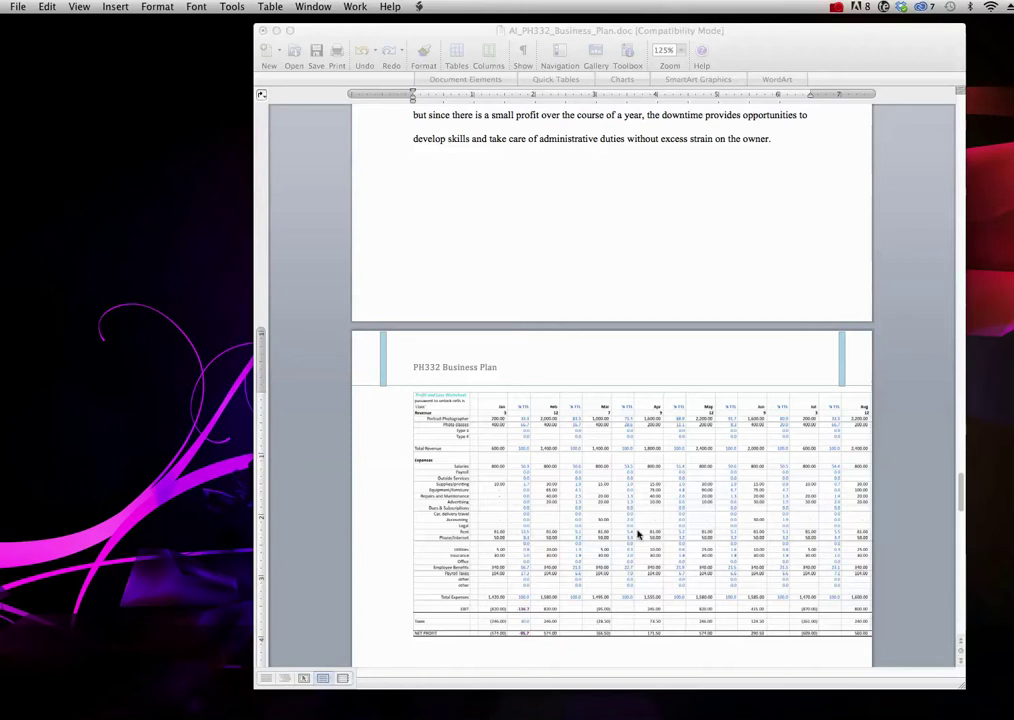
{"action": "left_click", "coordinate": [926, 563]}
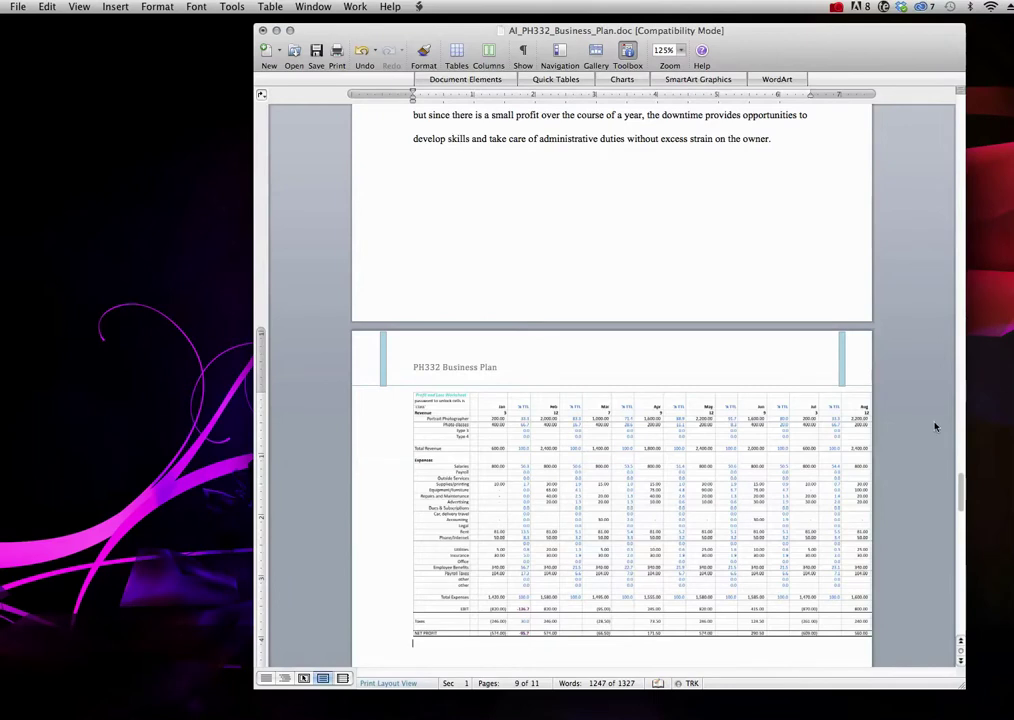
{"action": "scroll", "coordinate": [918, 430], "scroll_direction": "down", "scroll_amount": 3}
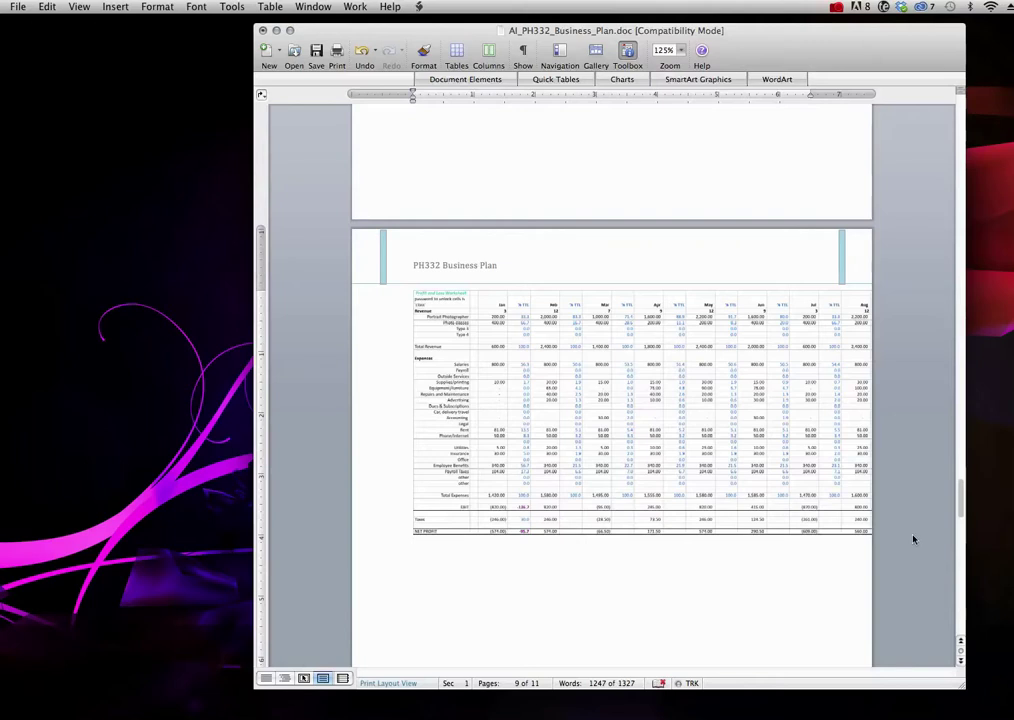
{"action": "scroll", "coordinate": [913, 540], "scroll_direction": "down", "scroll_amount": 5}
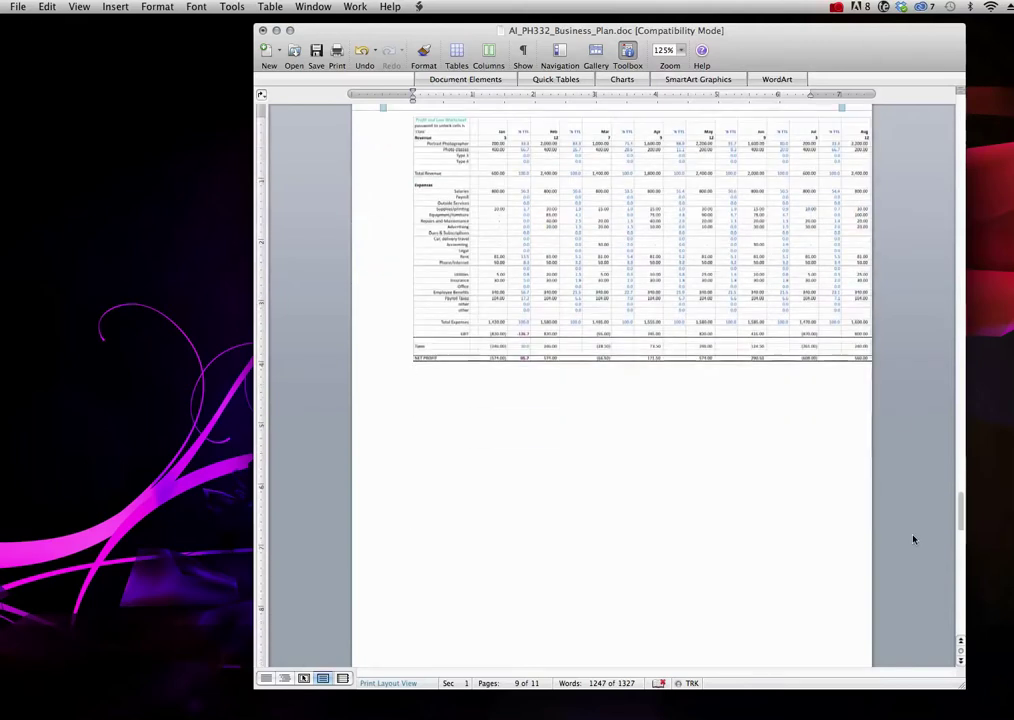
{"action": "scroll", "coordinate": [913, 540], "scroll_direction": "down", "scroll_amount": 5}
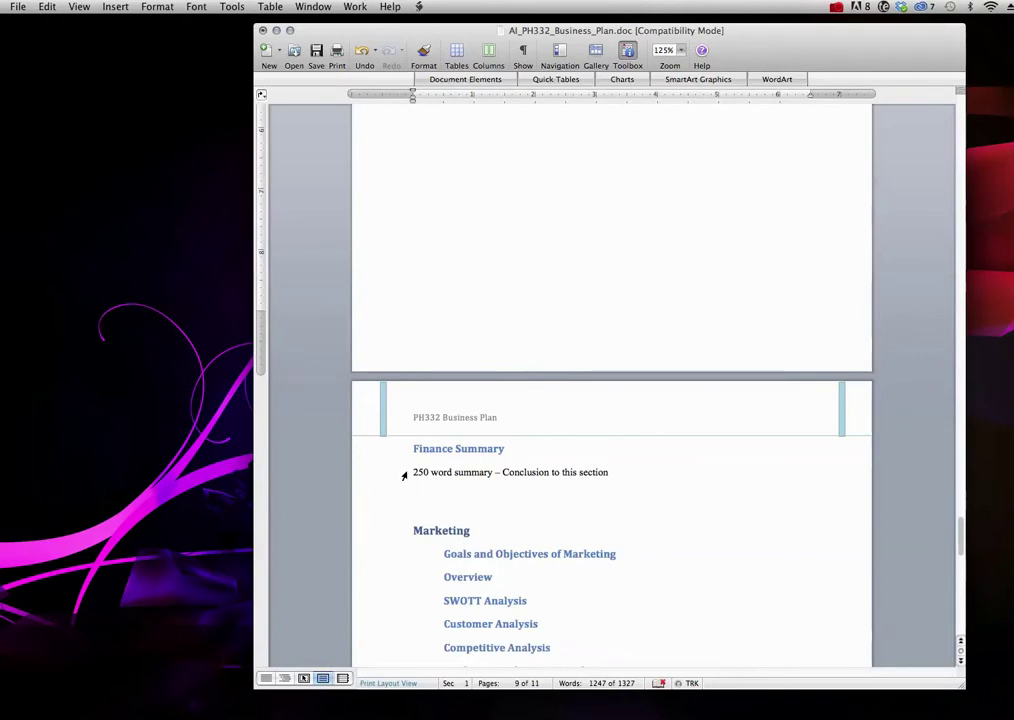
Scroll up through the Finances section and select its intro placeholder line
{"action": "scroll", "coordinate": [615, 291], "scroll_direction": "up", "scroll_amount": 10}
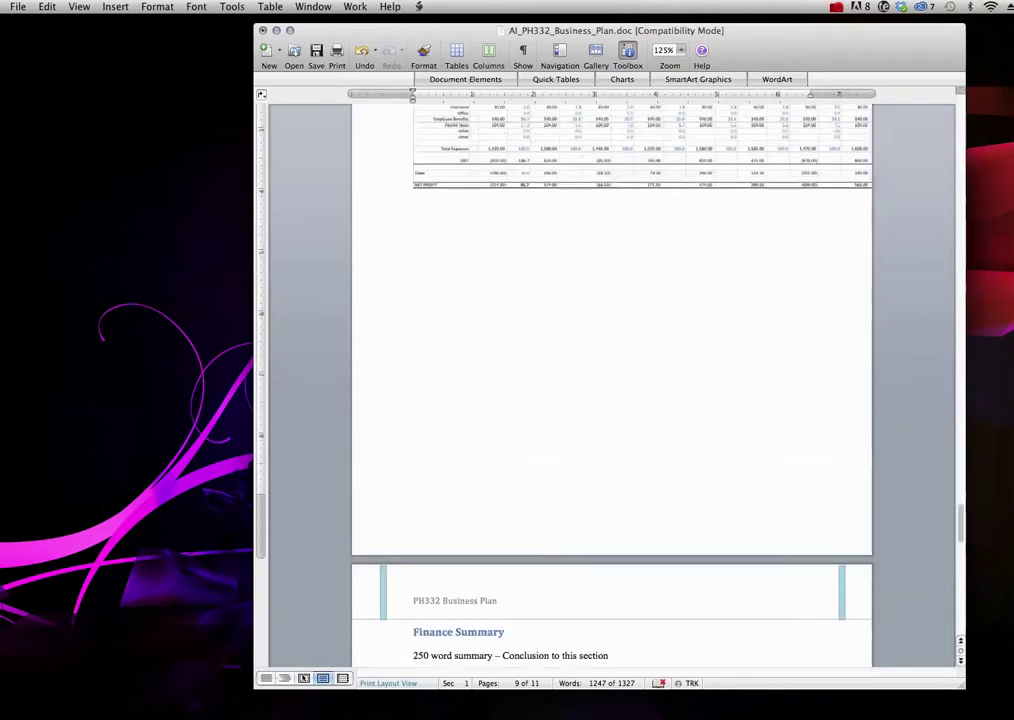
{"action": "scroll", "coordinate": [615, 291], "scroll_direction": "up", "scroll_amount": 12}
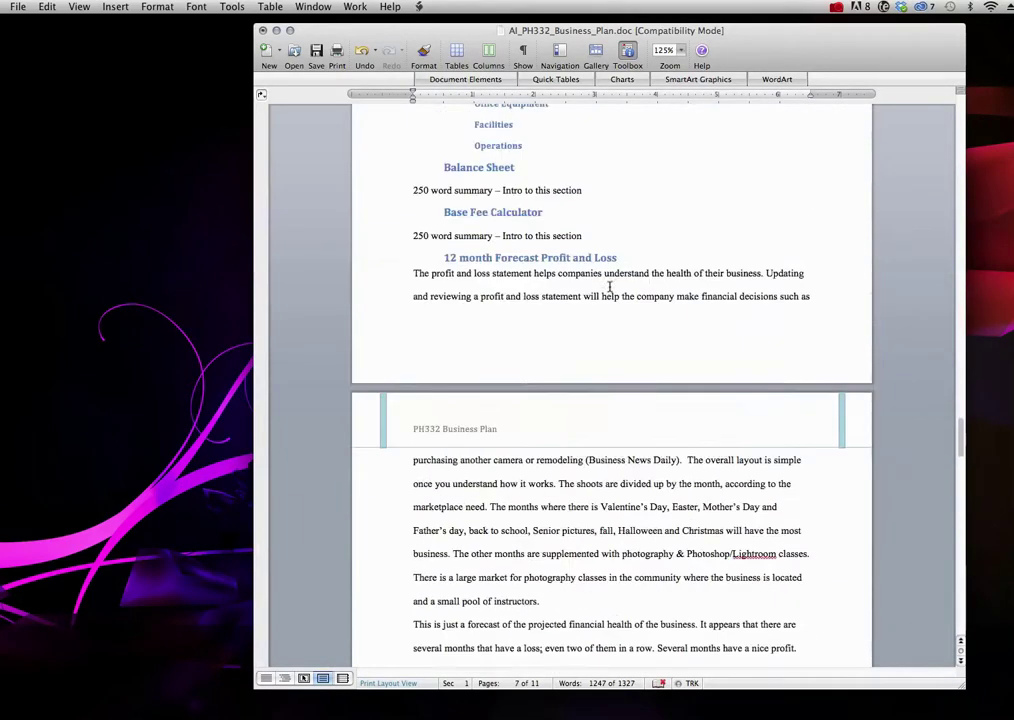
{"action": "scroll", "coordinate": [505, 225], "scroll_direction": "up", "scroll_amount": 3}
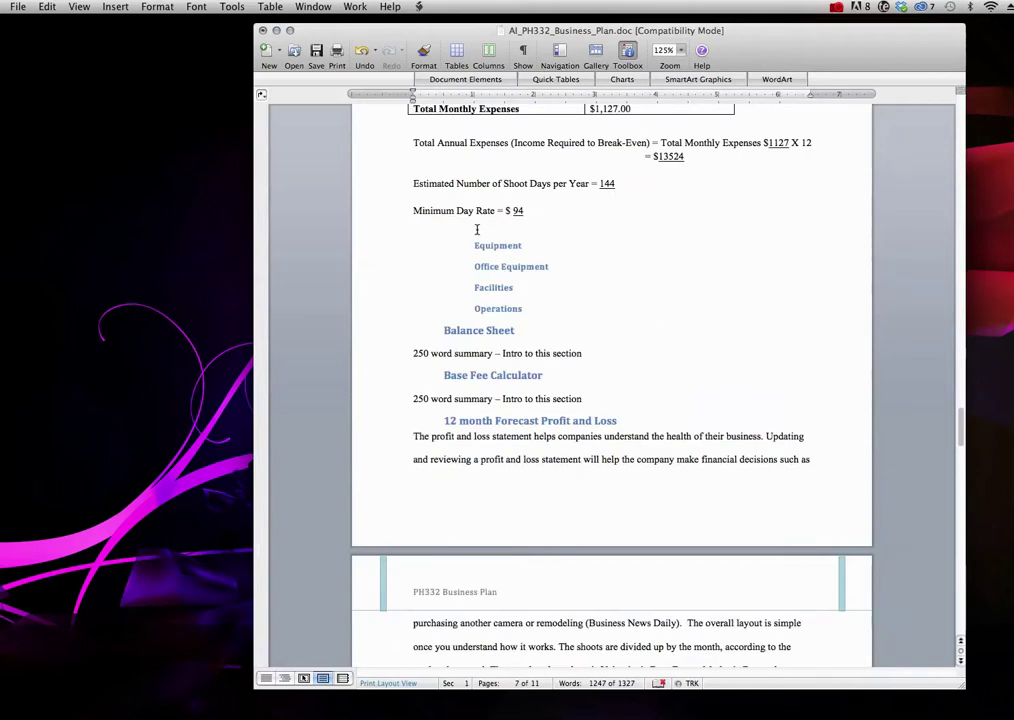
{"action": "scroll", "coordinate": [403, 225], "scroll_direction": "up", "scroll_amount": 15}
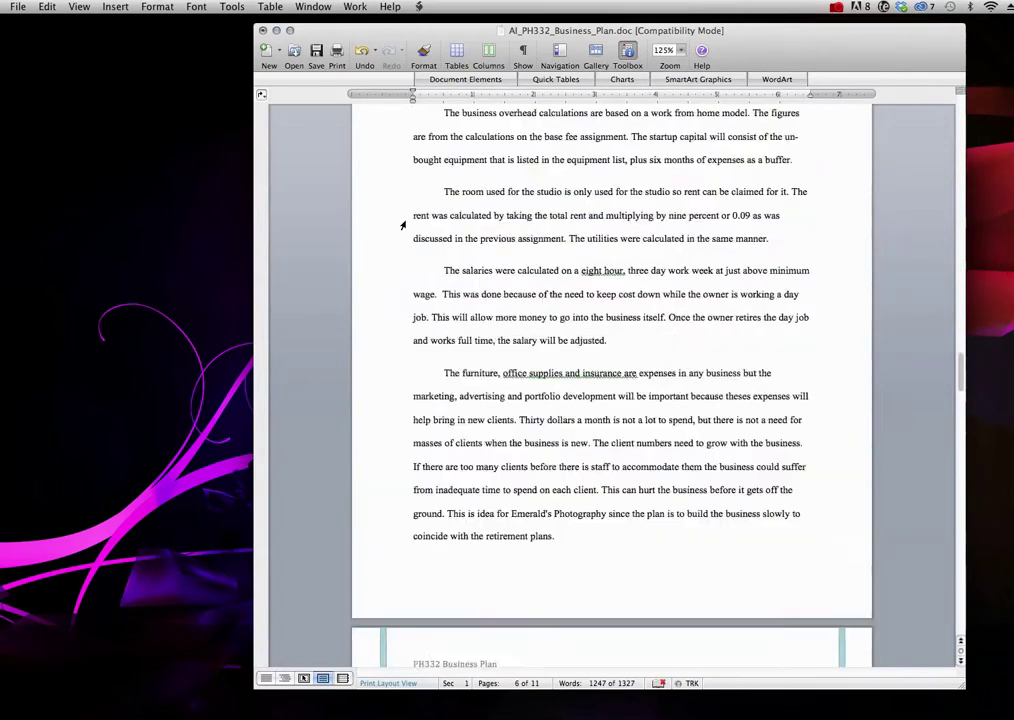
{"action": "scroll", "coordinate": [403, 225], "scroll_direction": "up", "scroll_amount": 5}
{"action": "scroll", "coordinate": [405, 220], "scroll_direction": "up", "scroll_amount": 15}
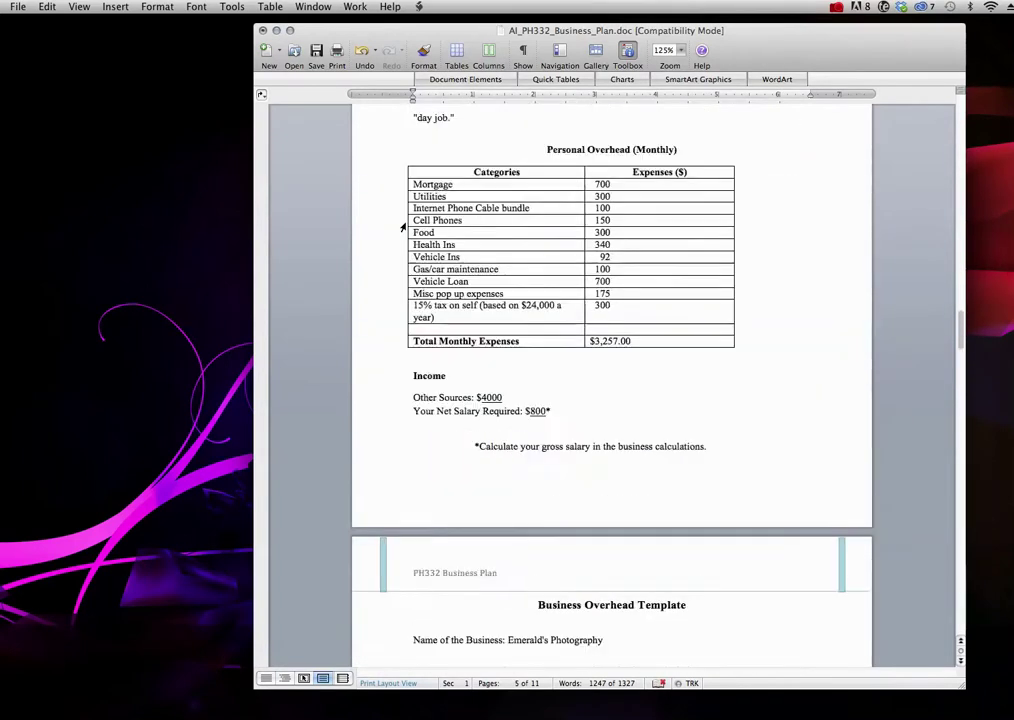
{"action": "scroll", "coordinate": [403, 227], "scroll_direction": "up", "scroll_amount": 5}
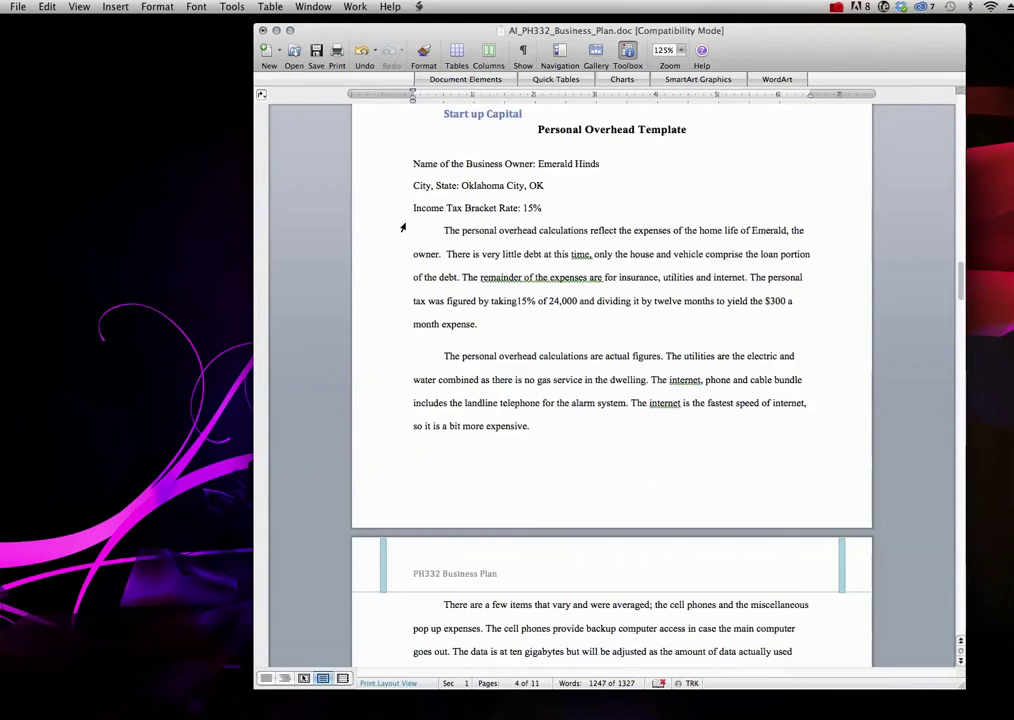
{"action": "scroll", "coordinate": [403, 227], "scroll_direction": "up", "scroll_amount": 8}
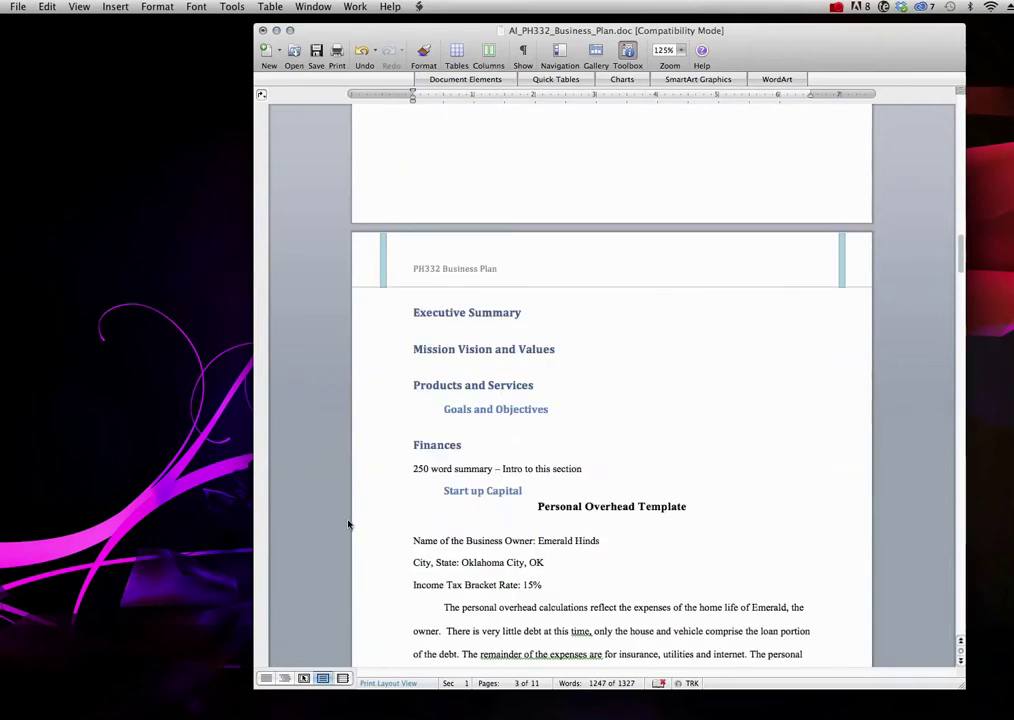
{"action": "left_click", "coordinate": [398, 470]}
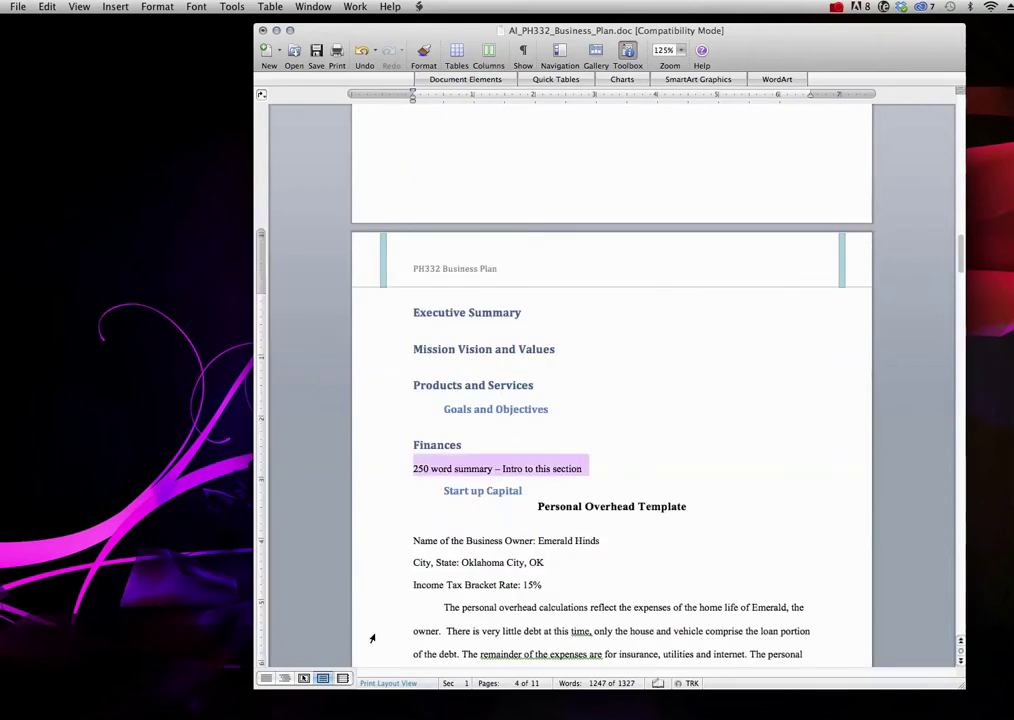
Scroll down and select the '250 word summary – Conclusion to this section' line
{"action": "scroll", "coordinate": [446, 545], "scroll_direction": "down", "scroll_amount": 7}
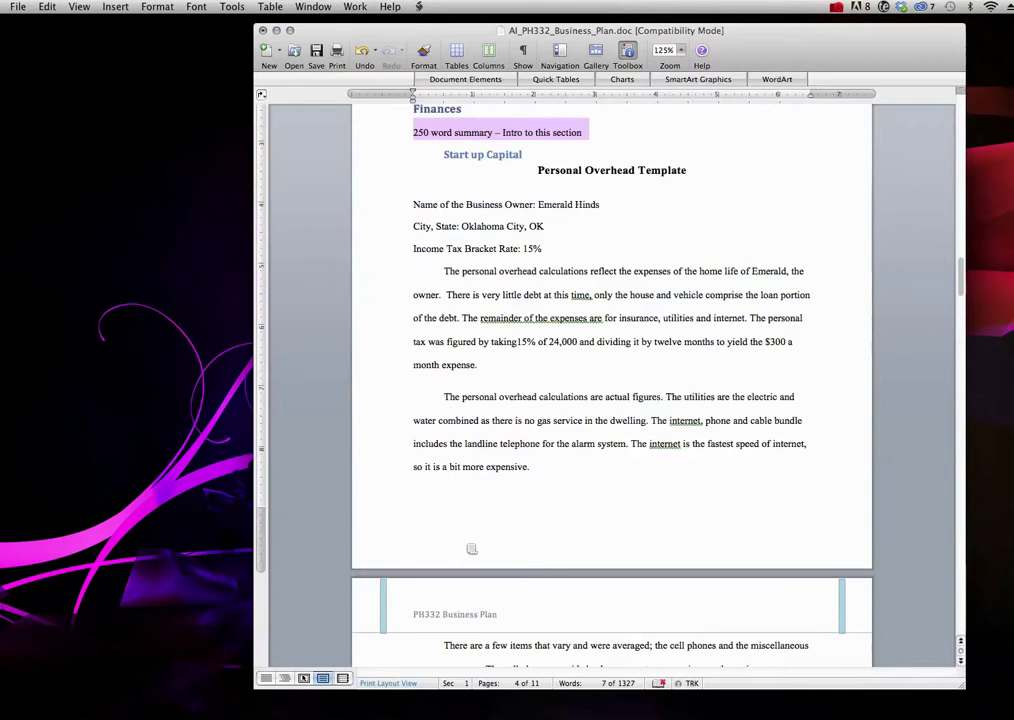
{"action": "scroll", "coordinate": [494, 434], "scroll_direction": "down", "scroll_amount": 2}
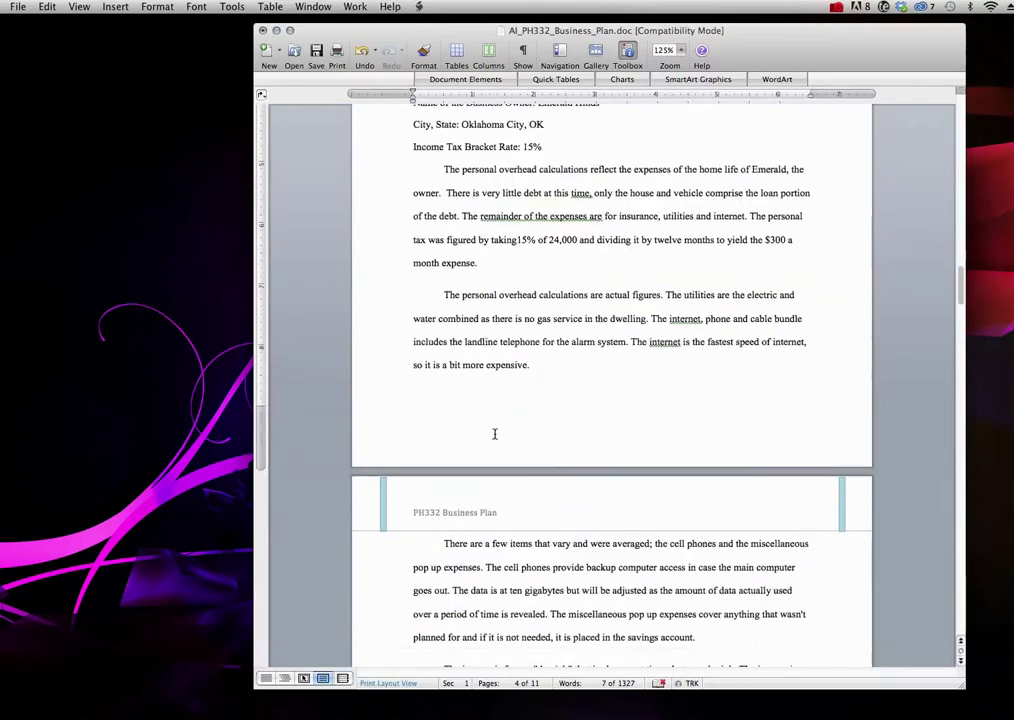
{"action": "scroll", "coordinate": [494, 434], "scroll_direction": "down", "scroll_amount": 18}
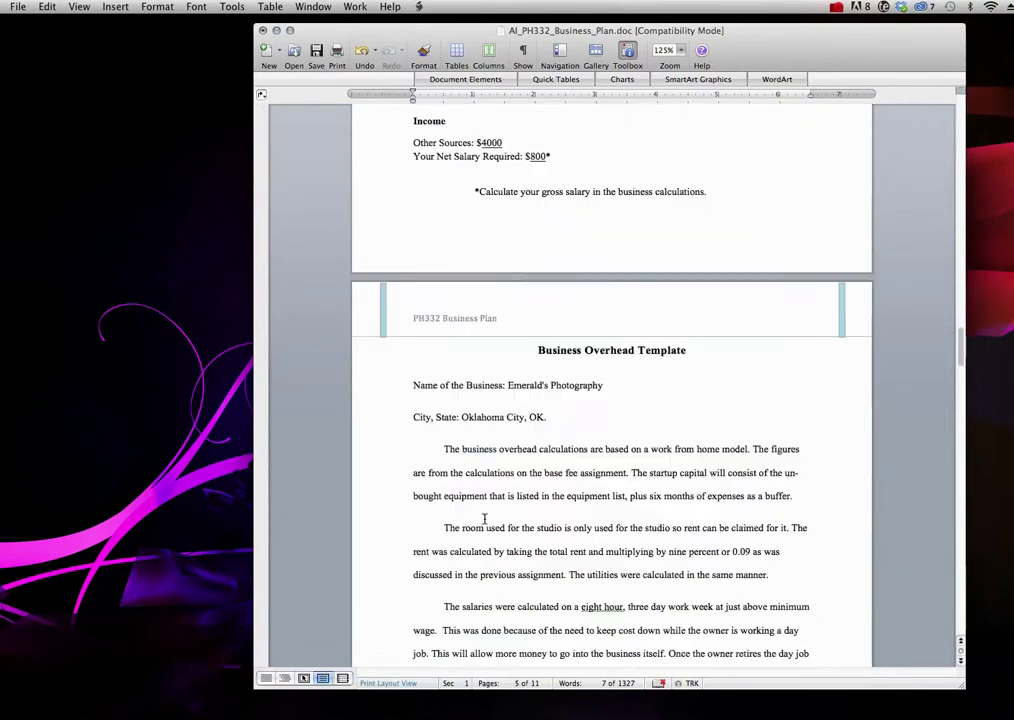
{"action": "scroll", "coordinate": [484, 518], "scroll_direction": "down", "scroll_amount": 20}
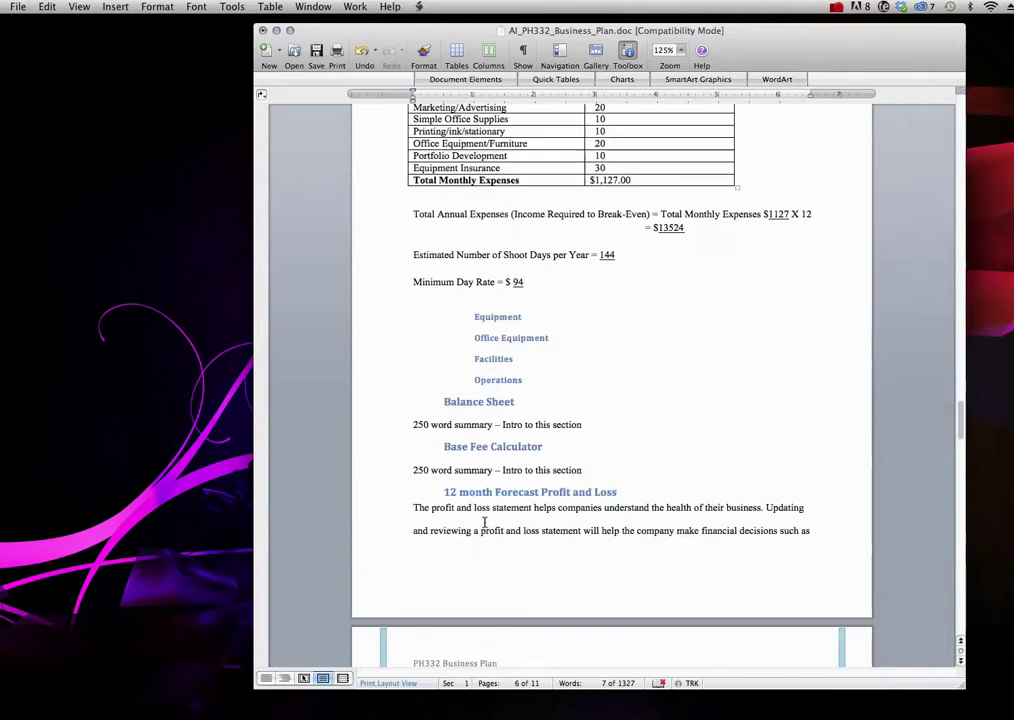
{"action": "scroll", "coordinate": [484, 521], "scroll_direction": "down", "scroll_amount": 20}
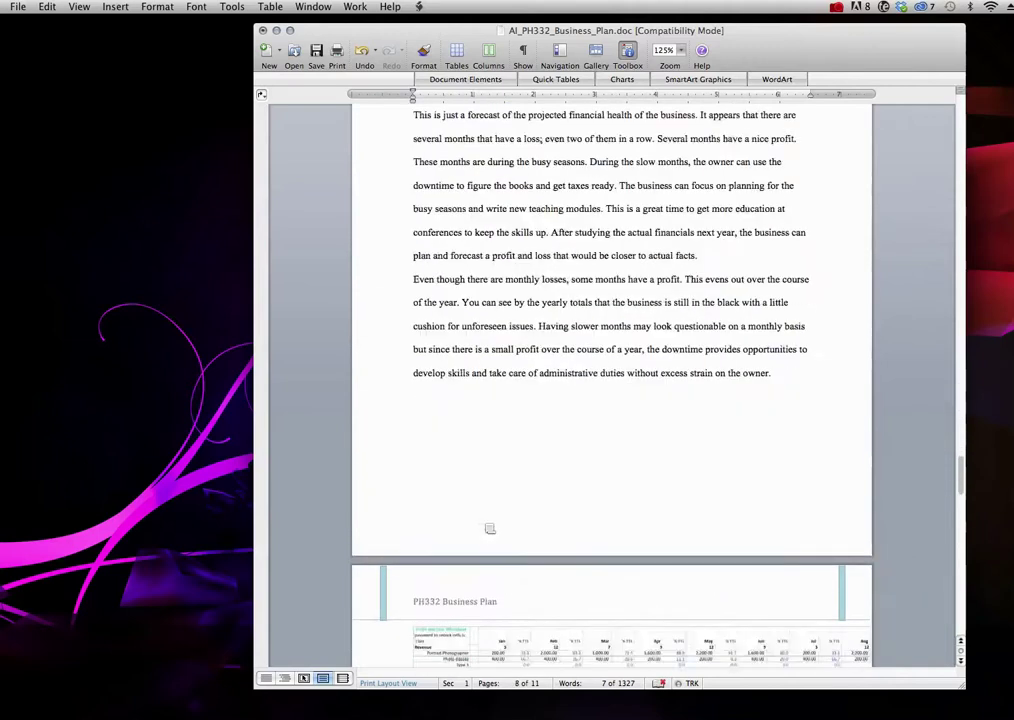
{"action": "scroll", "coordinate": [484, 535], "scroll_direction": "down", "scroll_amount": 11}
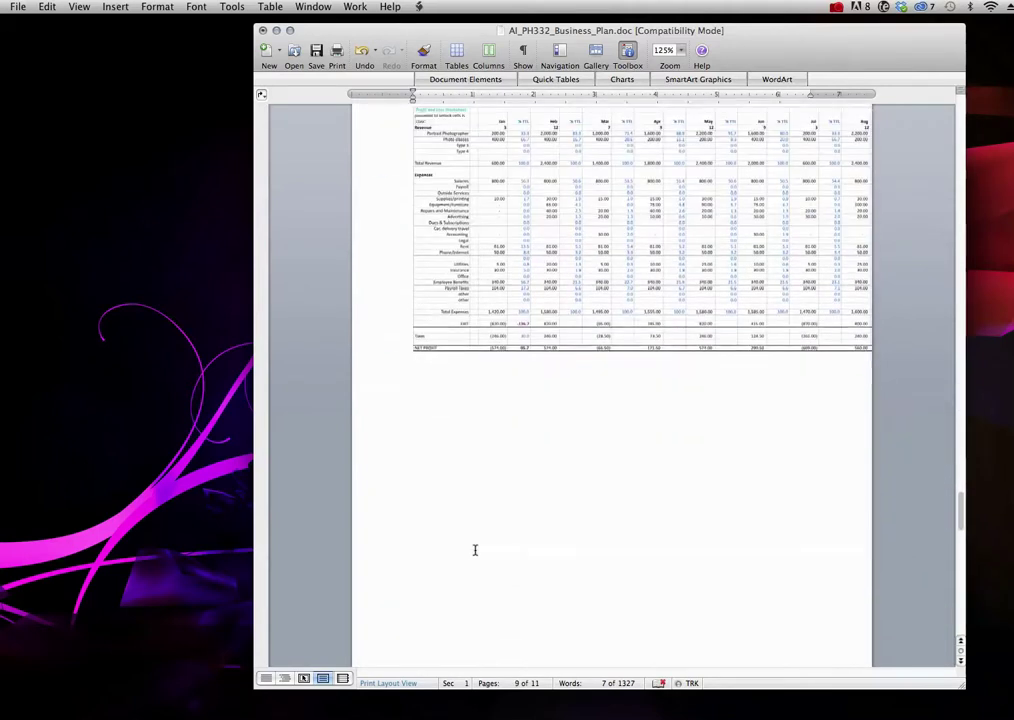
{"action": "scroll", "coordinate": [475, 550], "scroll_direction": "down", "scroll_amount": 8}
{"action": "left_click", "coordinate": [376, 407]}
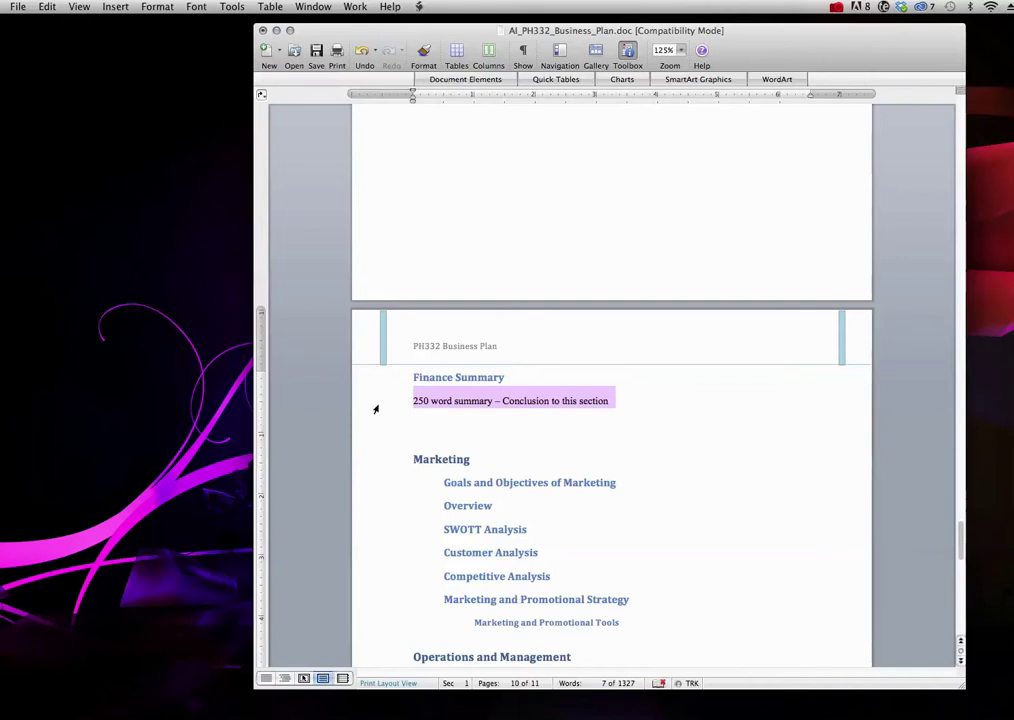
Deselect the placeholder on the empty line below, then return to page 8's profit-and-loss paragraphs
{"action": "scroll", "coordinate": [380, 439], "scroll_direction": "down", "scroll_amount": 3}
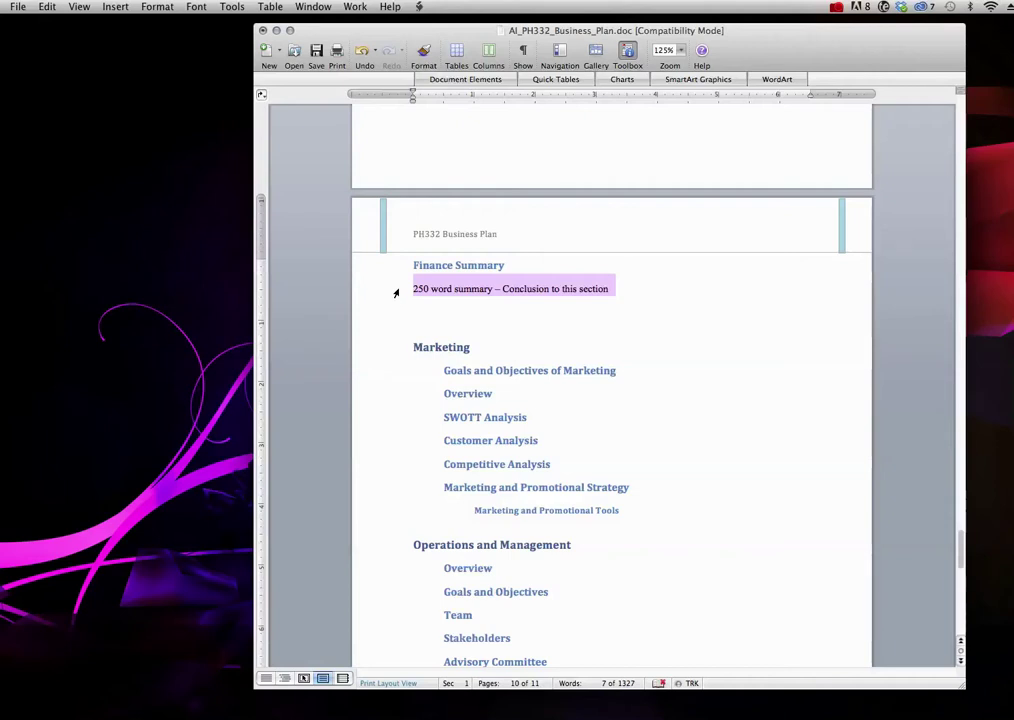
{"action": "left_click", "coordinate": [729, 305]}
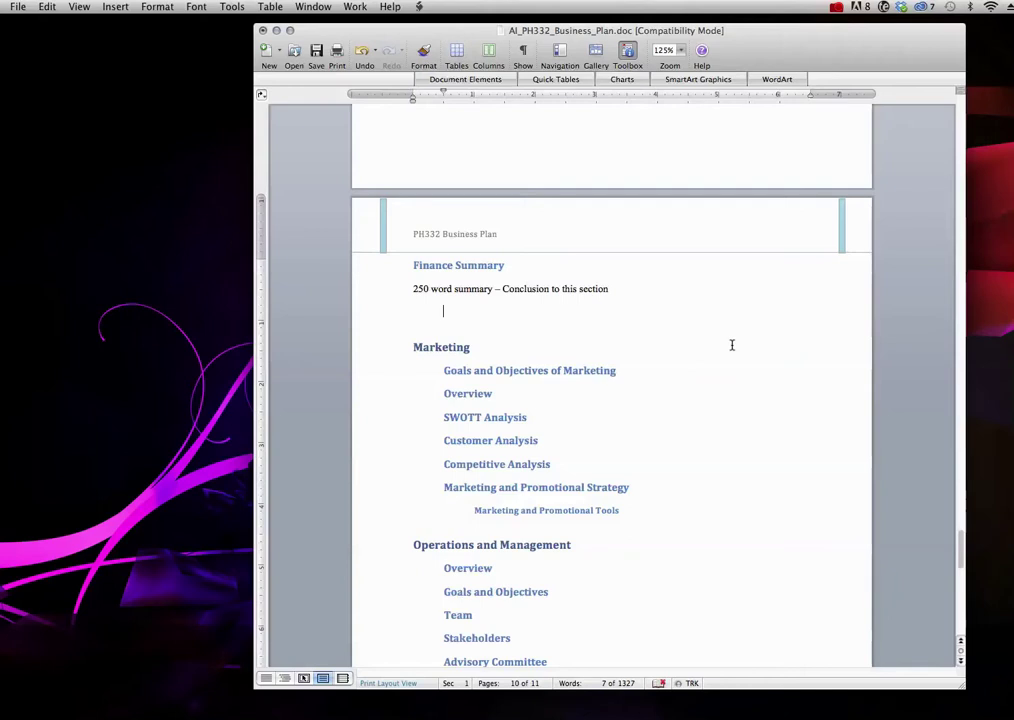
{"action": "scroll", "coordinate": [728, 340], "scroll_direction": "up", "scroll_amount": 5}
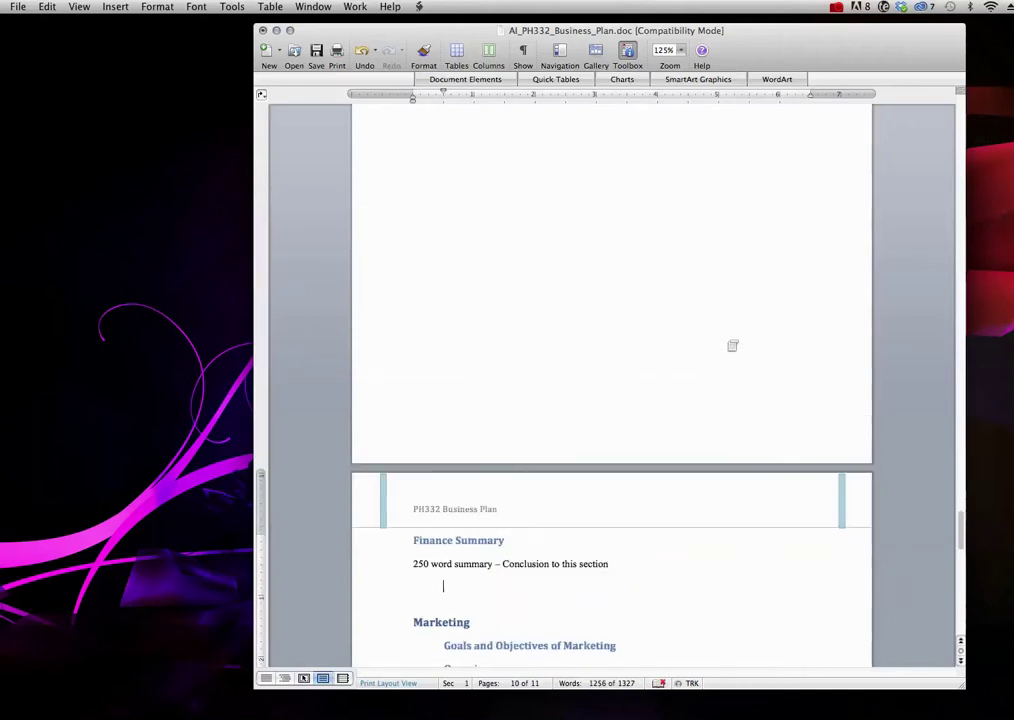
{"action": "scroll", "coordinate": [727, 340], "scroll_direction": "up", "scroll_amount": 15}
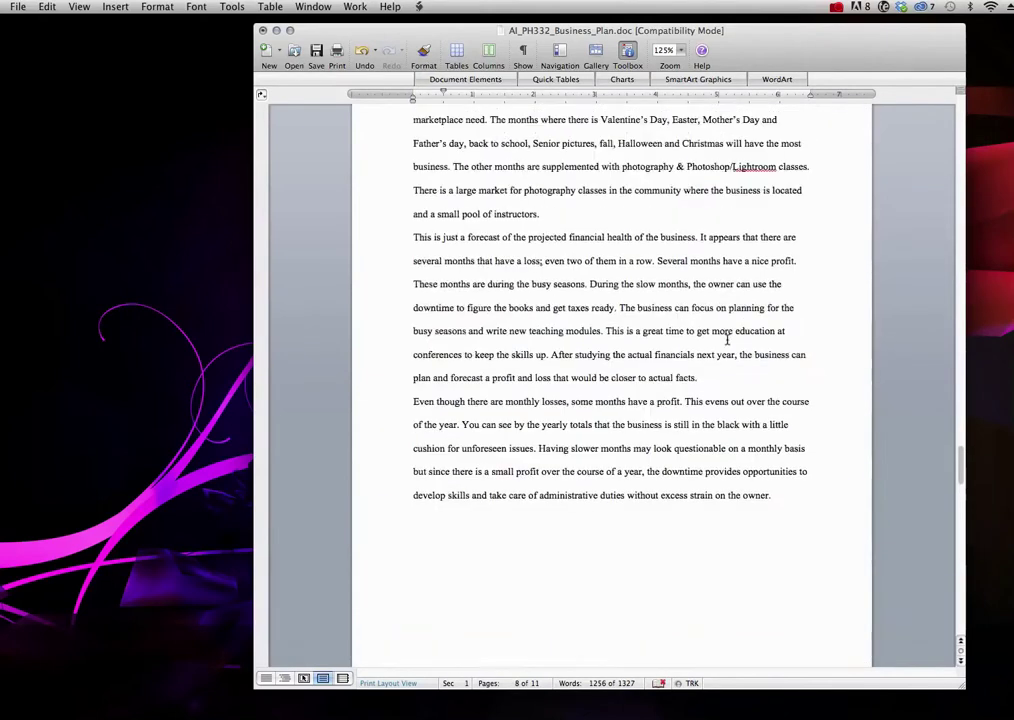
Select the Equipment, Facilities and Operations subheadings, then move up to the Personal Overhead (Monthly) table
{"action": "scroll", "coordinate": [727, 340], "scroll_direction": "up", "scroll_amount": 7}
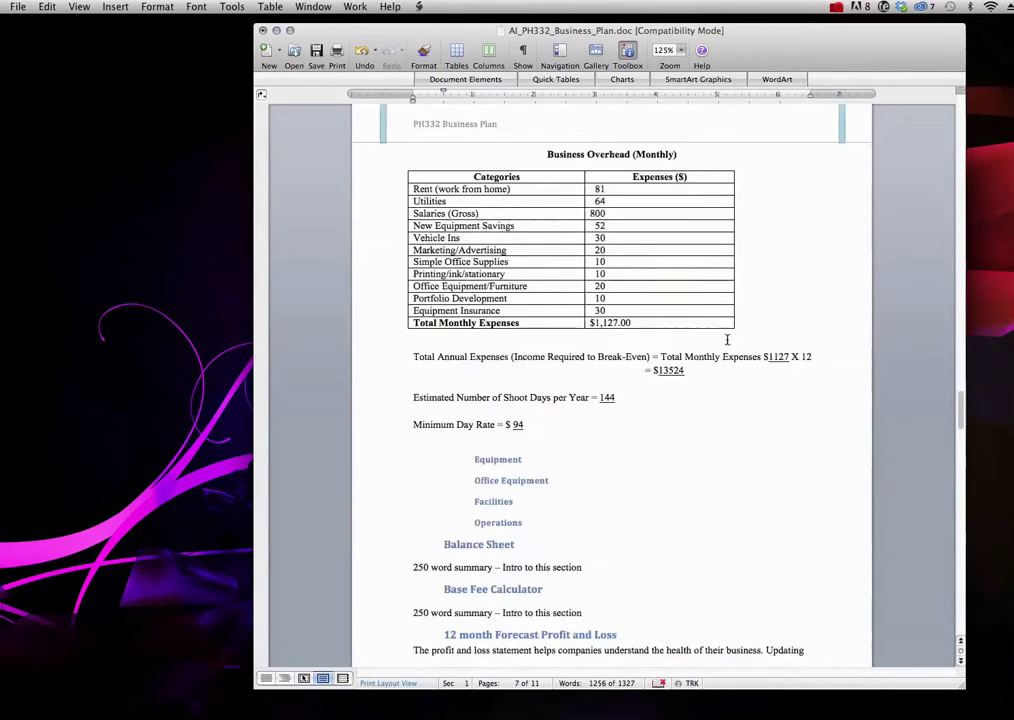
{"action": "scroll", "coordinate": [727, 340], "scroll_direction": "down", "scroll_amount": 1}
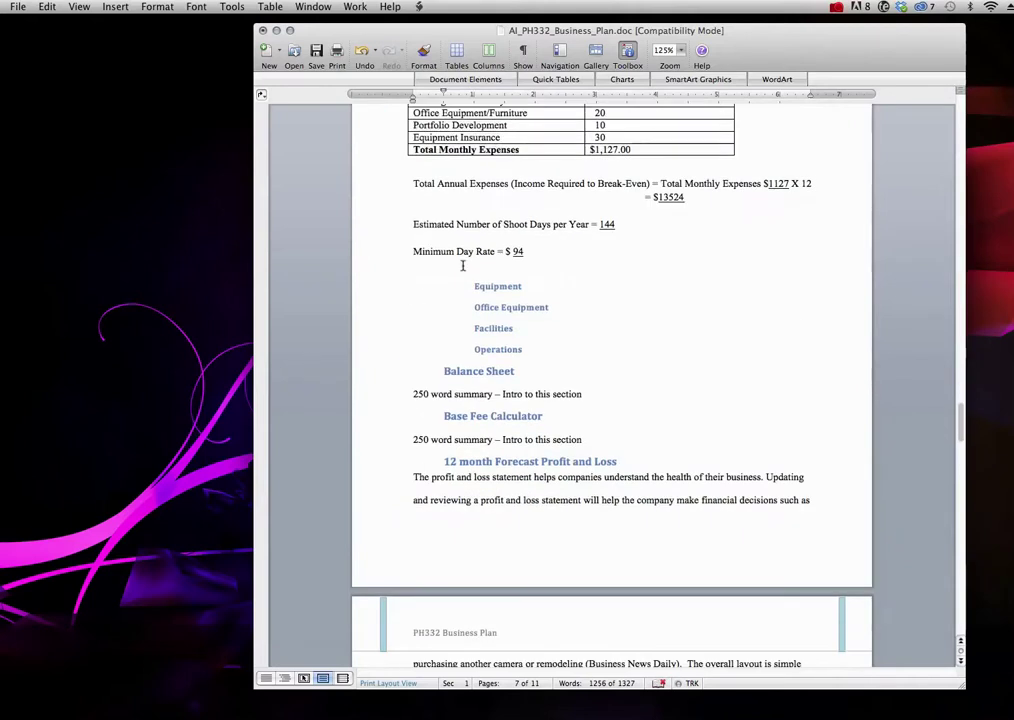
{"action": "left_click", "coordinate": [390, 290]}
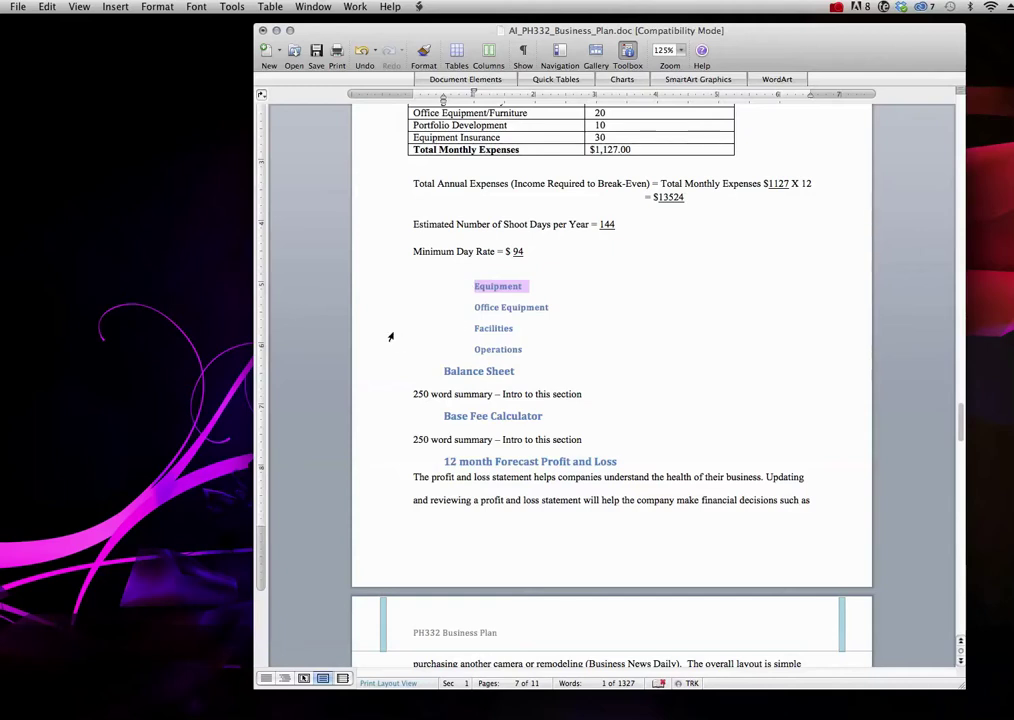
{"action": "left_click_drag", "start_coordinate": [390, 337], "coordinate": [382, 362]}
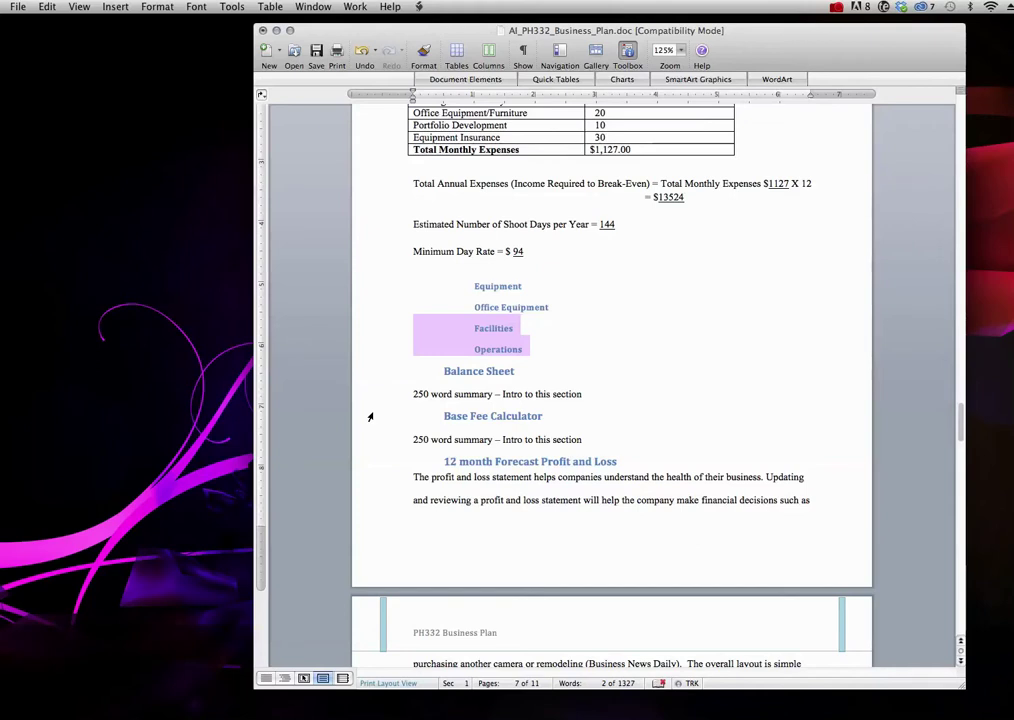
{"action": "left_click", "coordinate": [477, 351]}
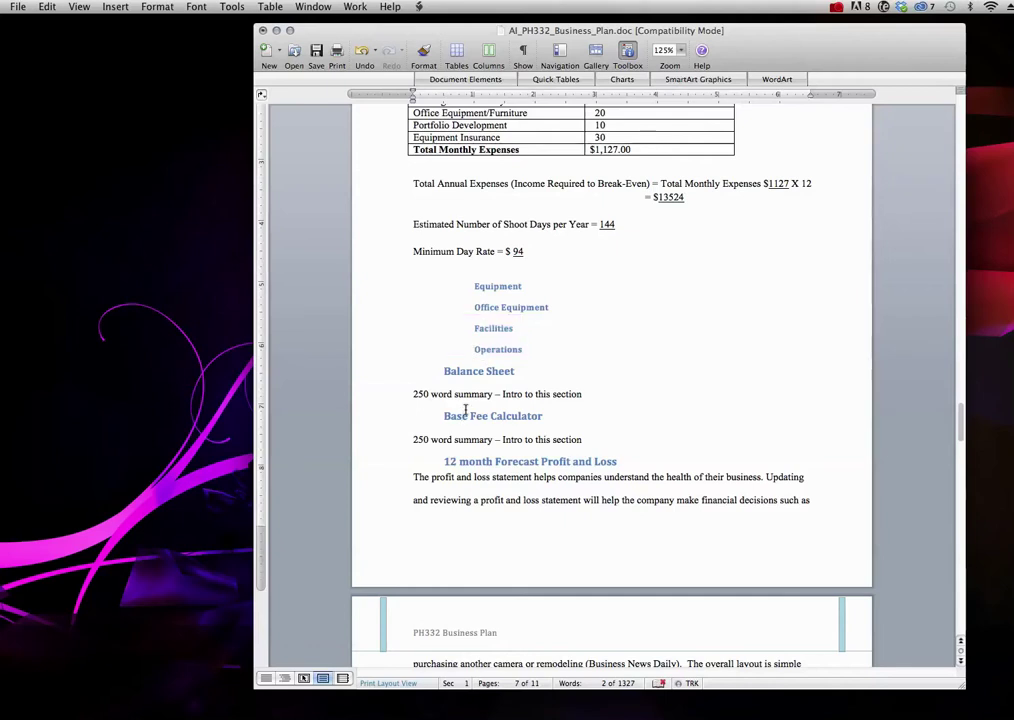
{"action": "left_click", "coordinate": [389, 333]}
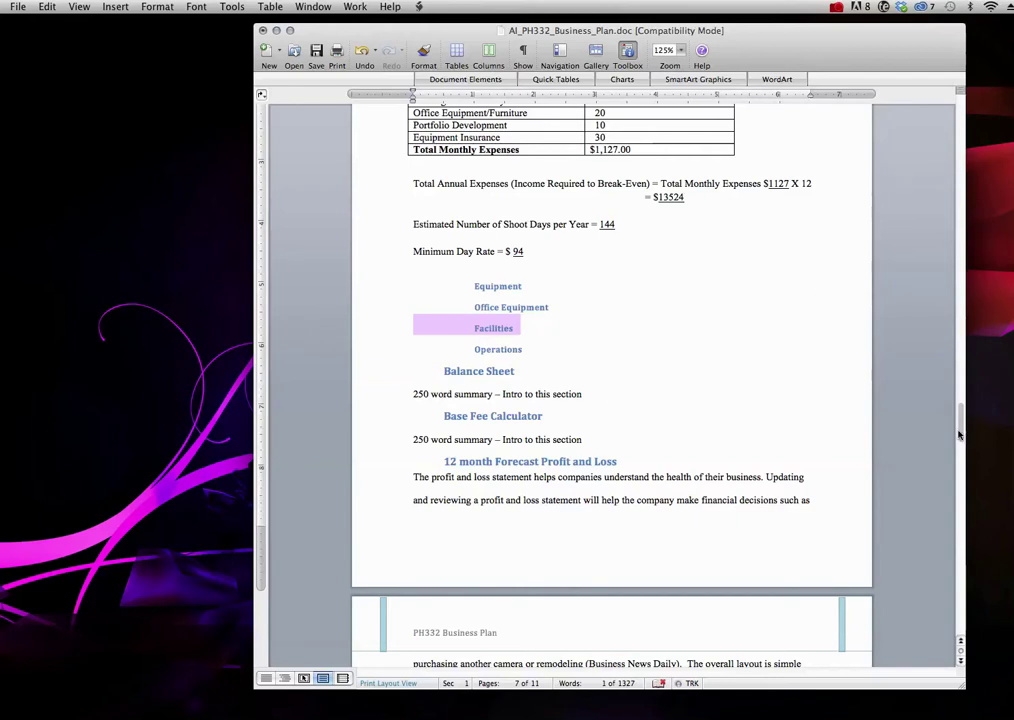
{"action": "left_click_drag", "start_coordinate": [958, 434], "coordinate": [950, 186]}
{"action": "left_click", "coordinate": [821, 425]}
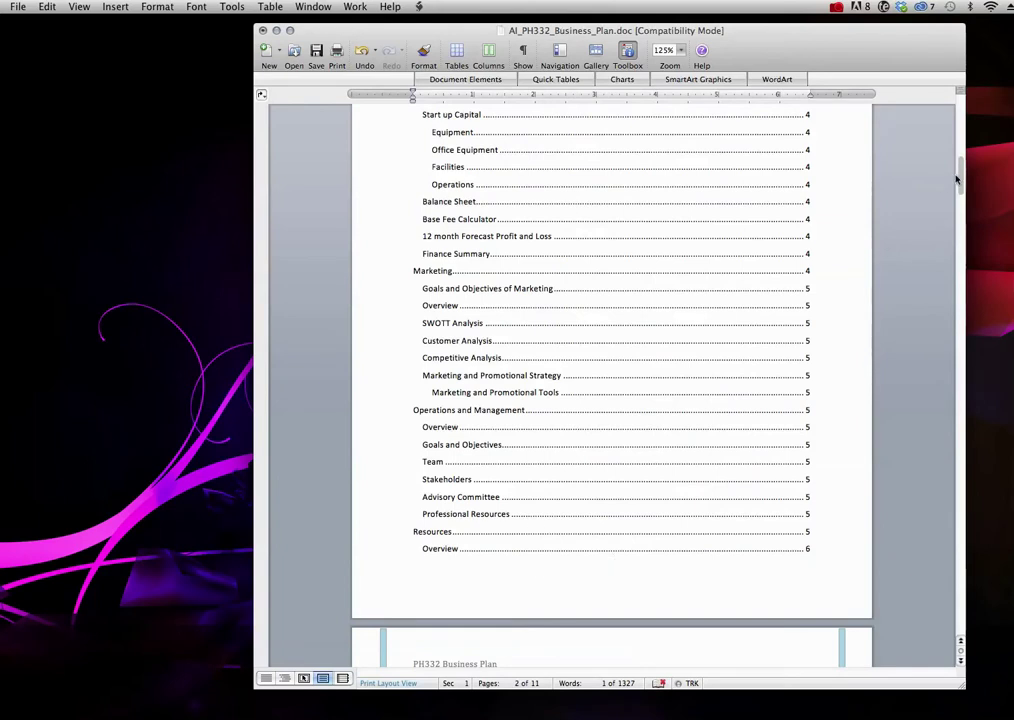
Jump to the document's top, then down to the table of contents on pages 2–3
{"action": "left_click_drag", "start_coordinate": [958, 182], "coordinate": [960, 120]}
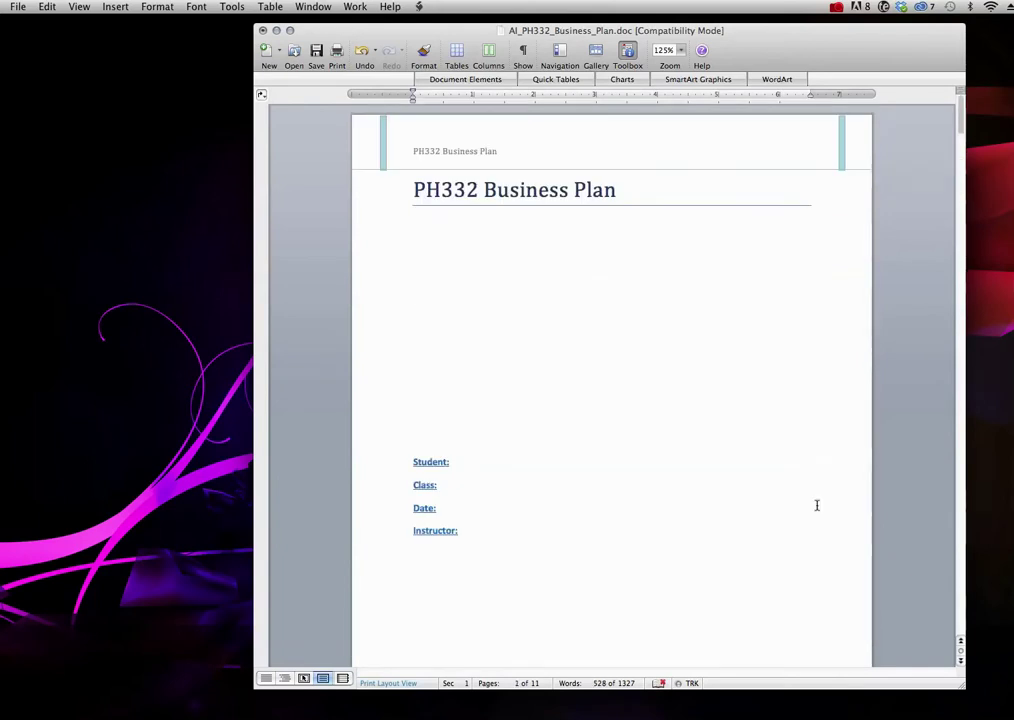
{"action": "left_click_drag", "start_coordinate": [960, 118], "coordinate": [957, 200]}
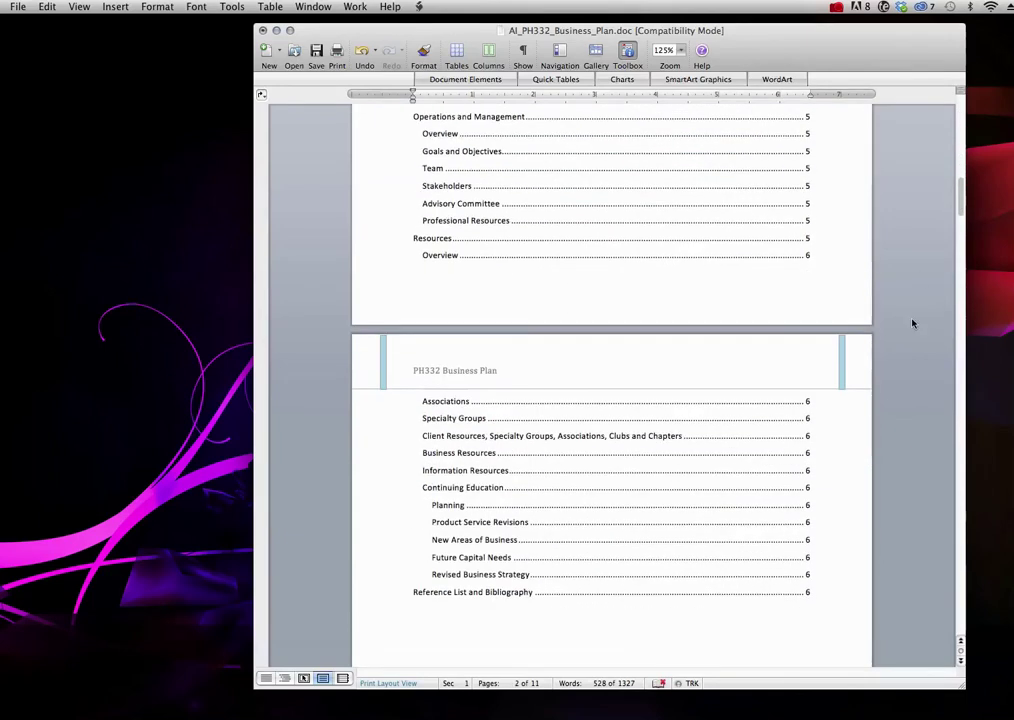